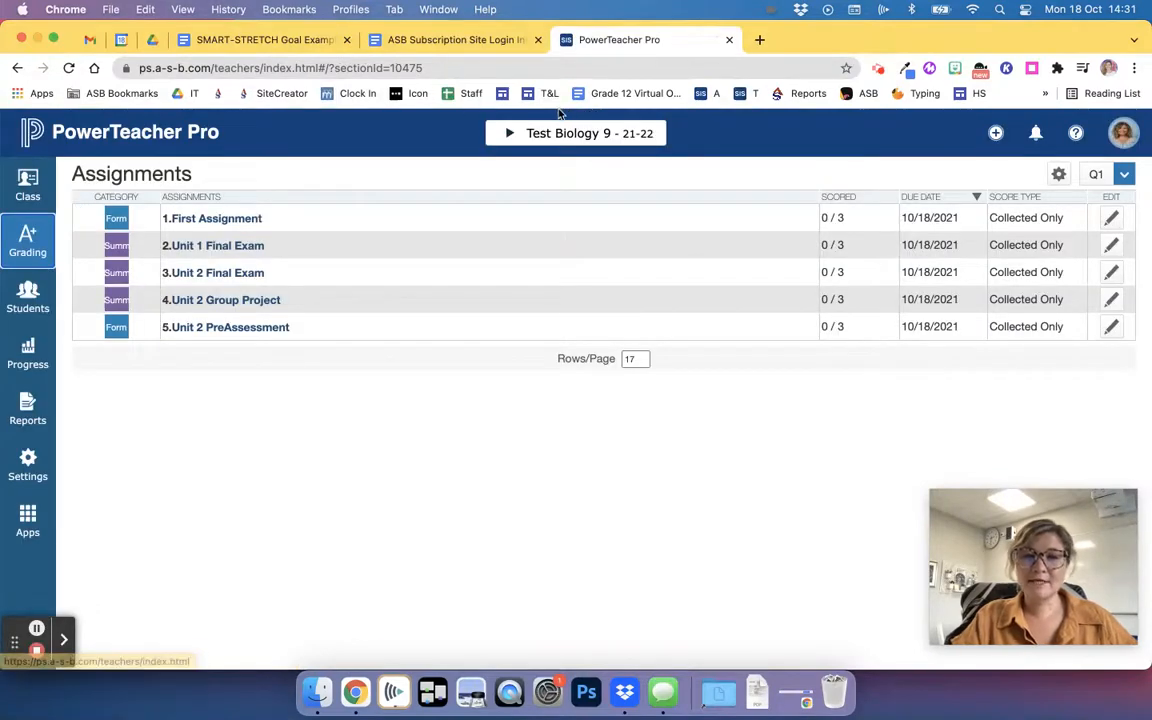
Look over the teacher's classes in the class selector
left_click(508, 136)
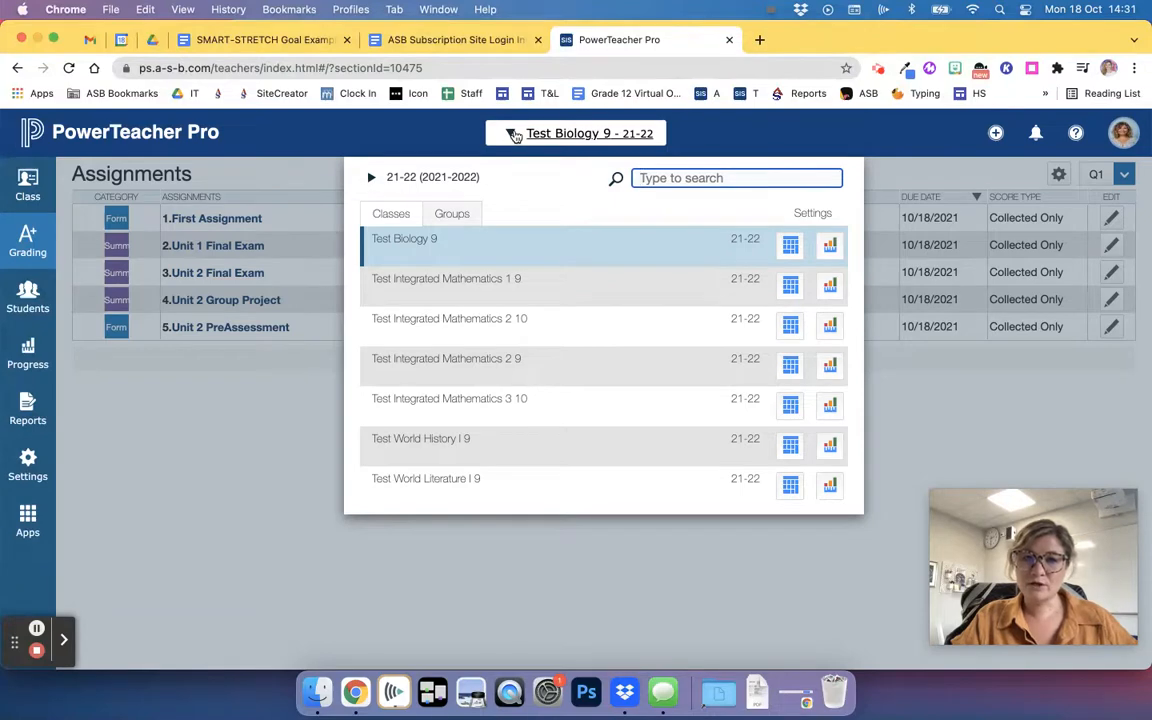
left_click(511, 135)
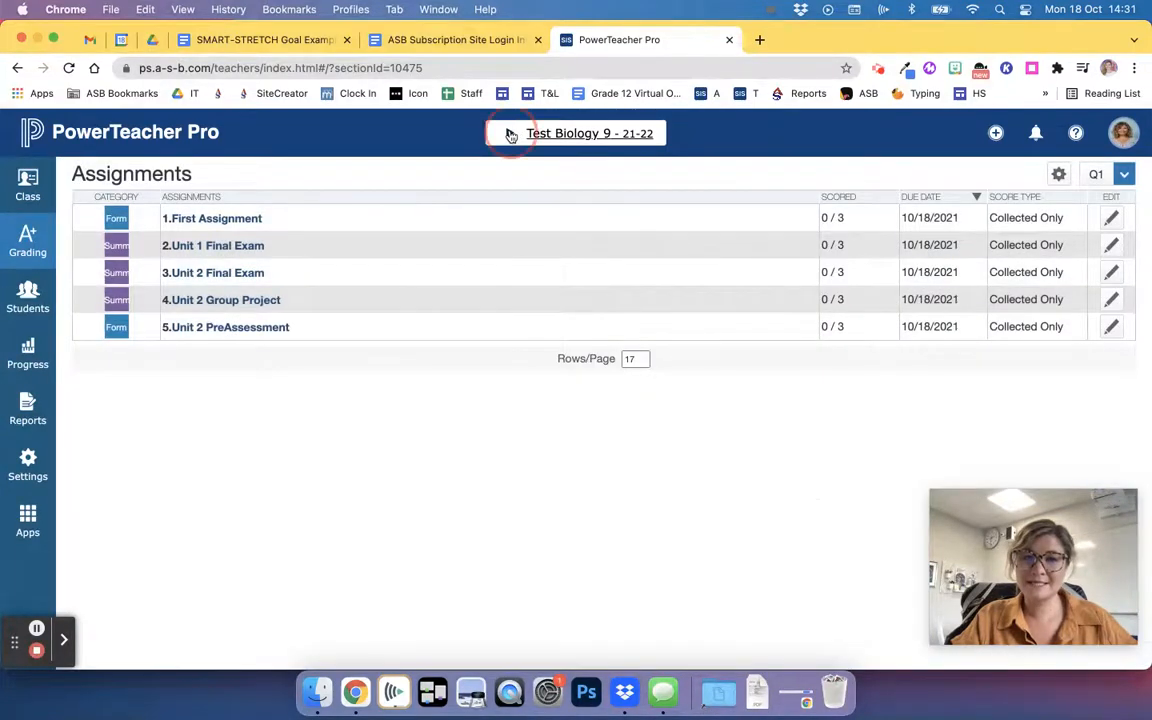
left_click(511, 135)
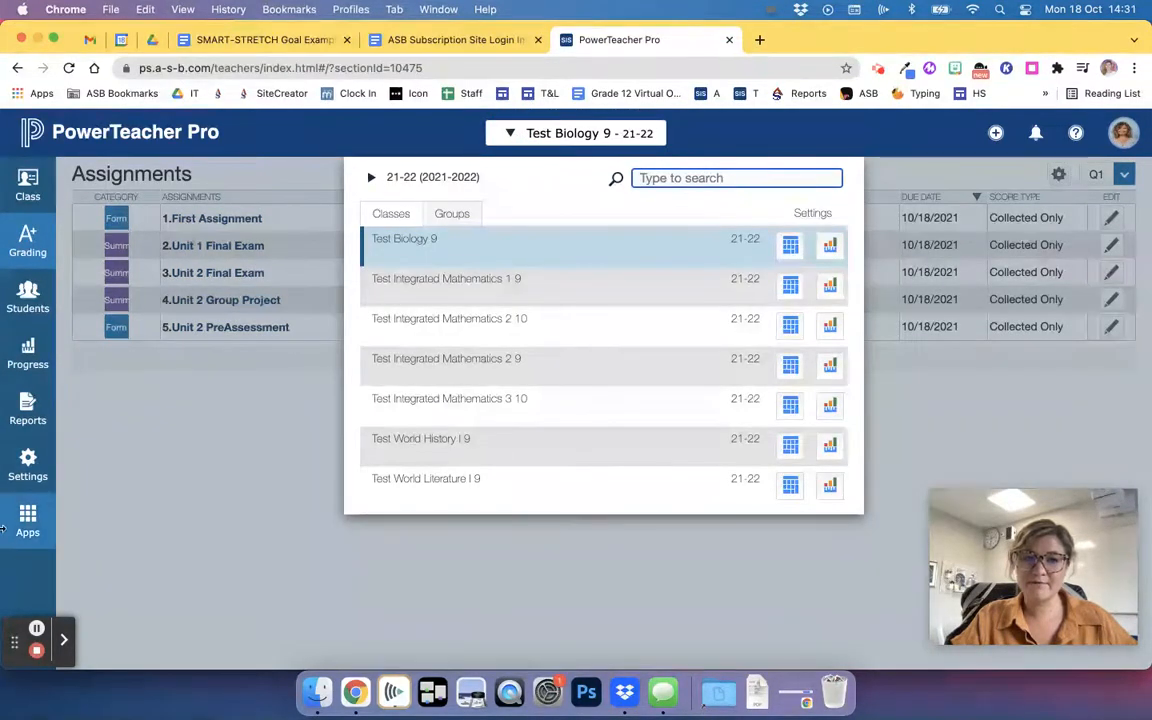
Review the class name display and sorting options in Display Settings and compare them with the class list
left_click(28, 462)
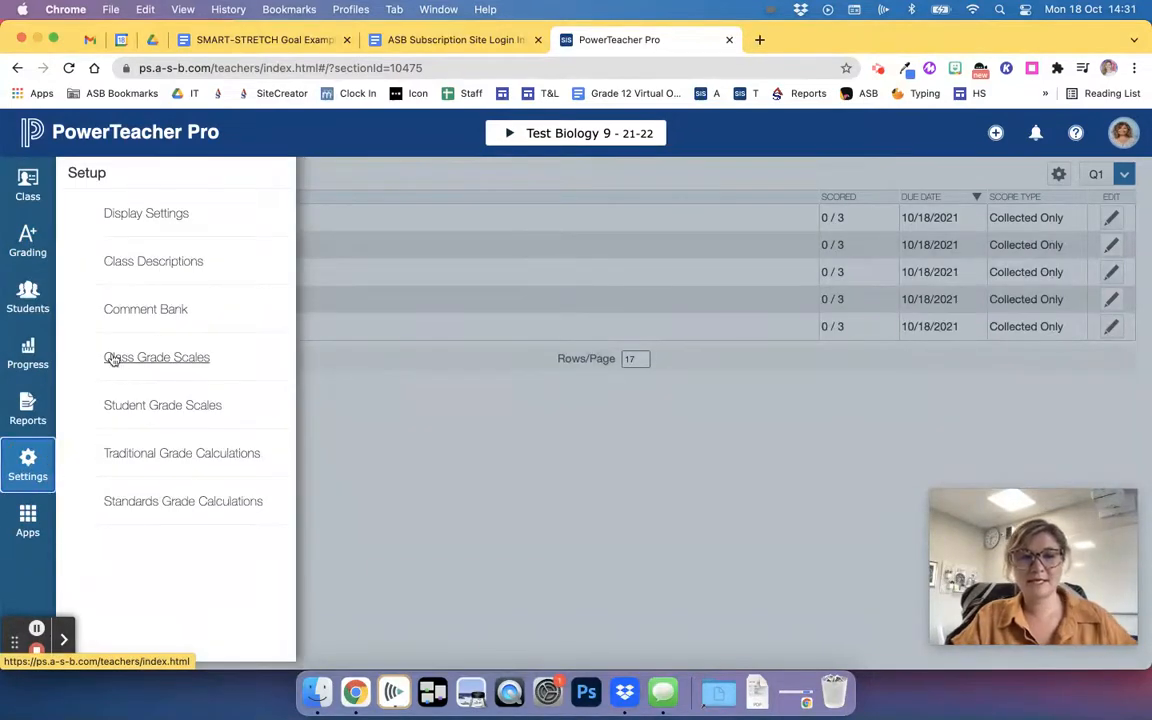
left_click(156, 224)
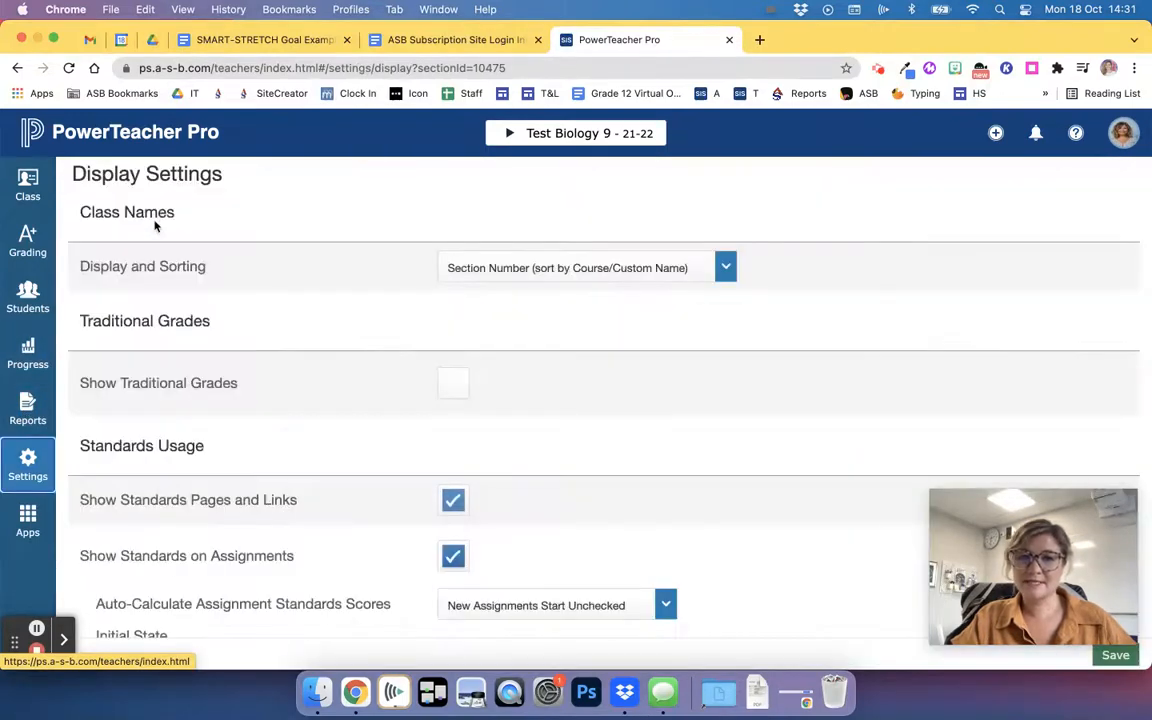
left_click(468, 268)
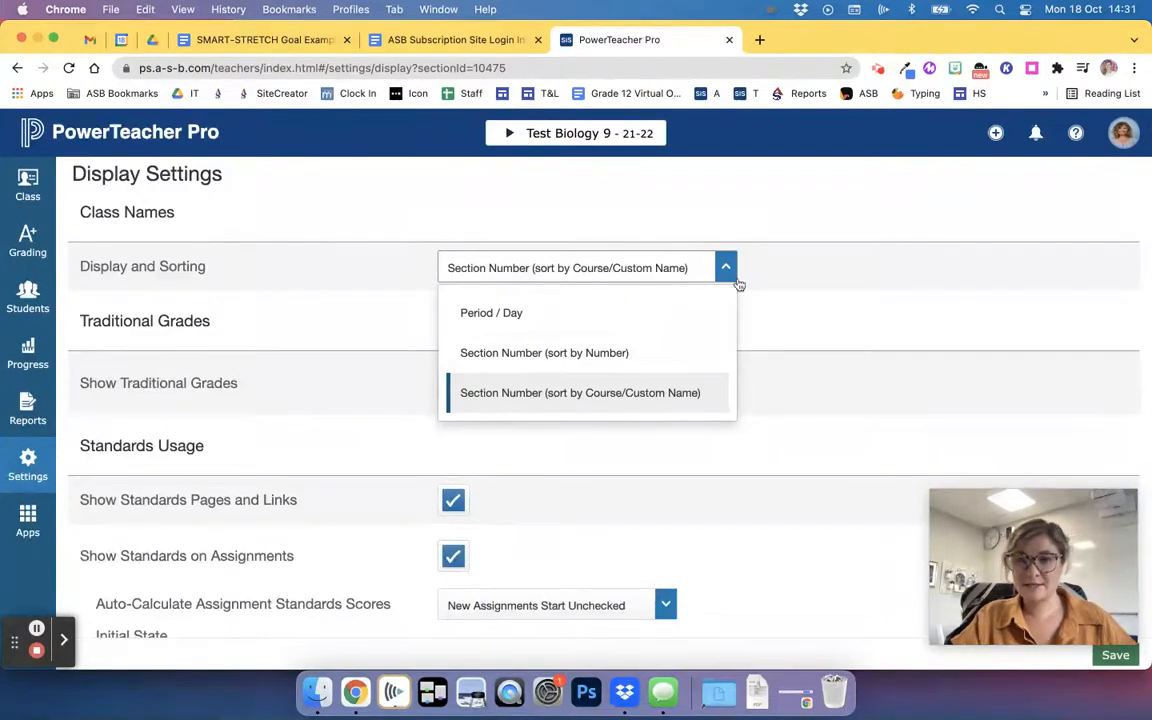
left_click(508, 134)
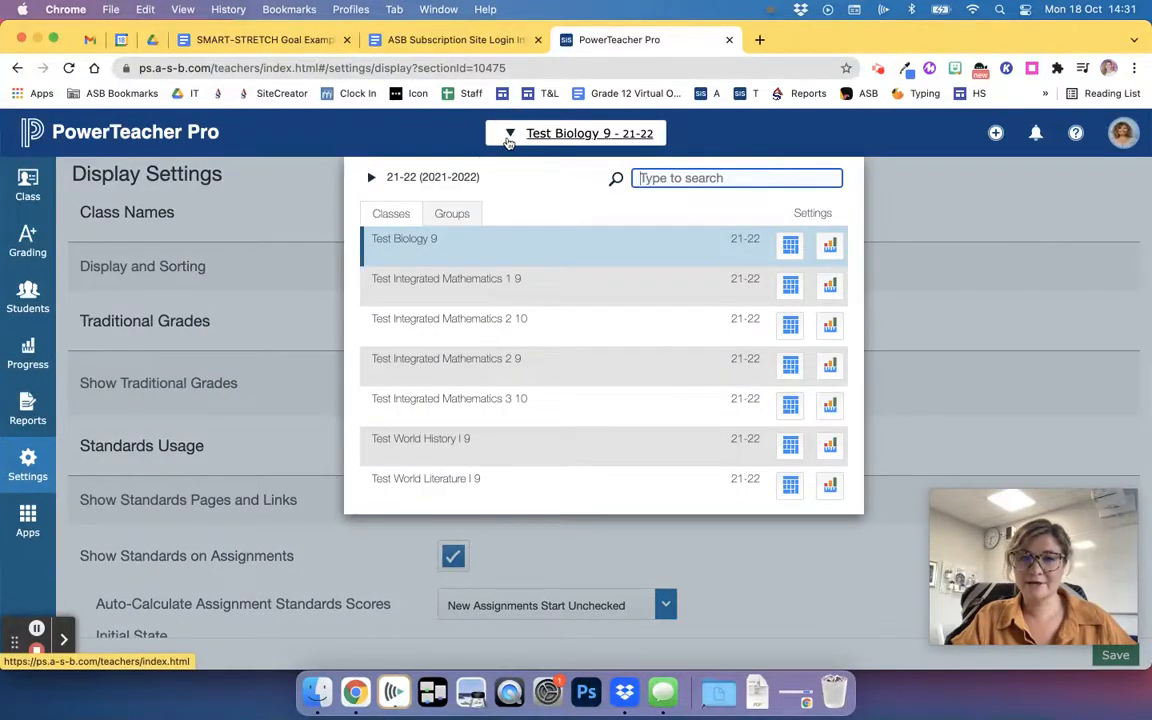
left_click(512, 134)
Return to the assignment list for Test Biology 9 and check the available view size options
left_click(10, 245)
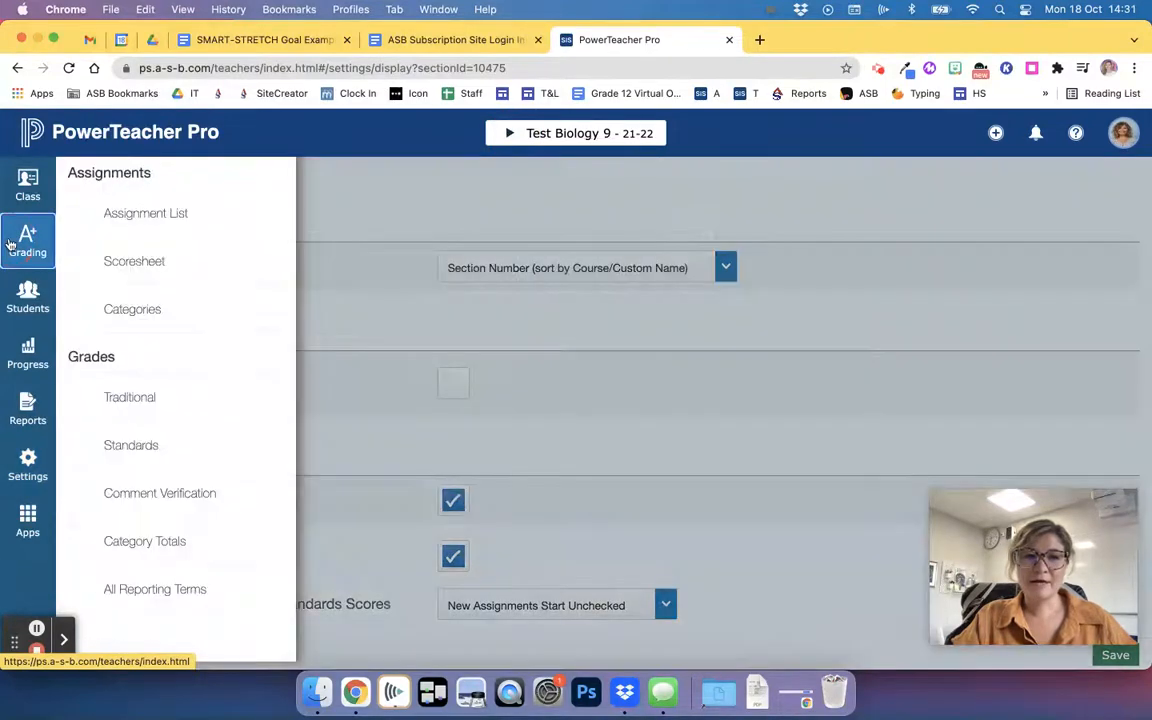
left_click(140, 210)
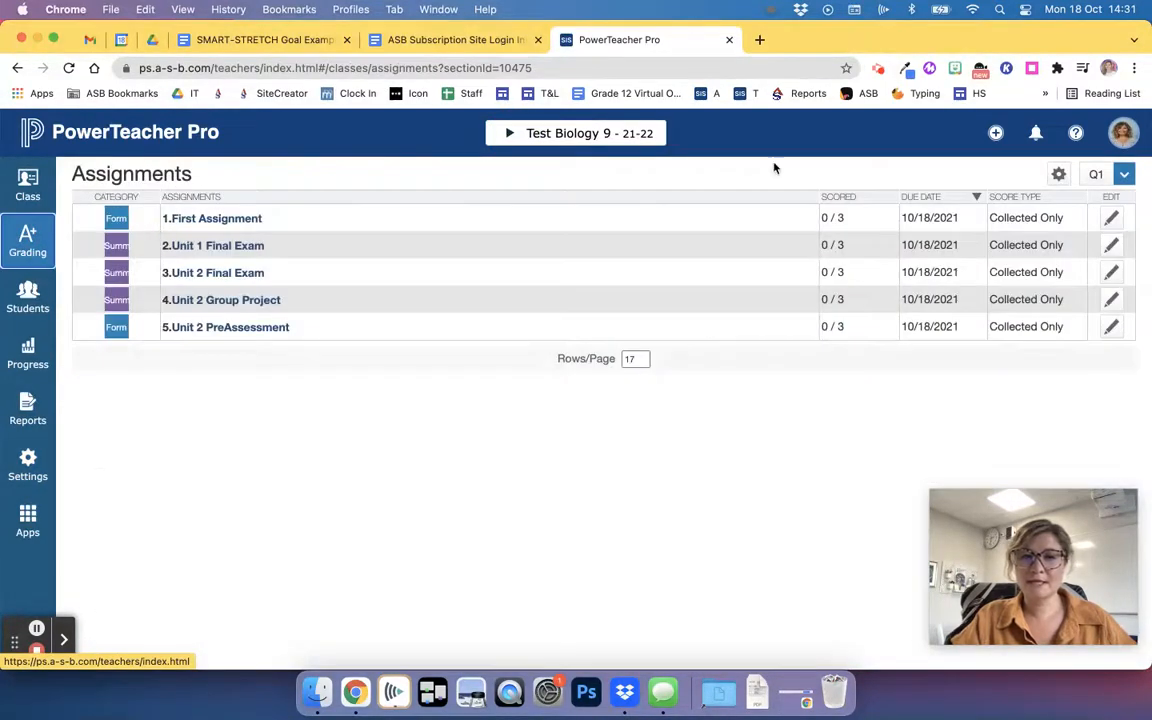
left_click(1123, 133)
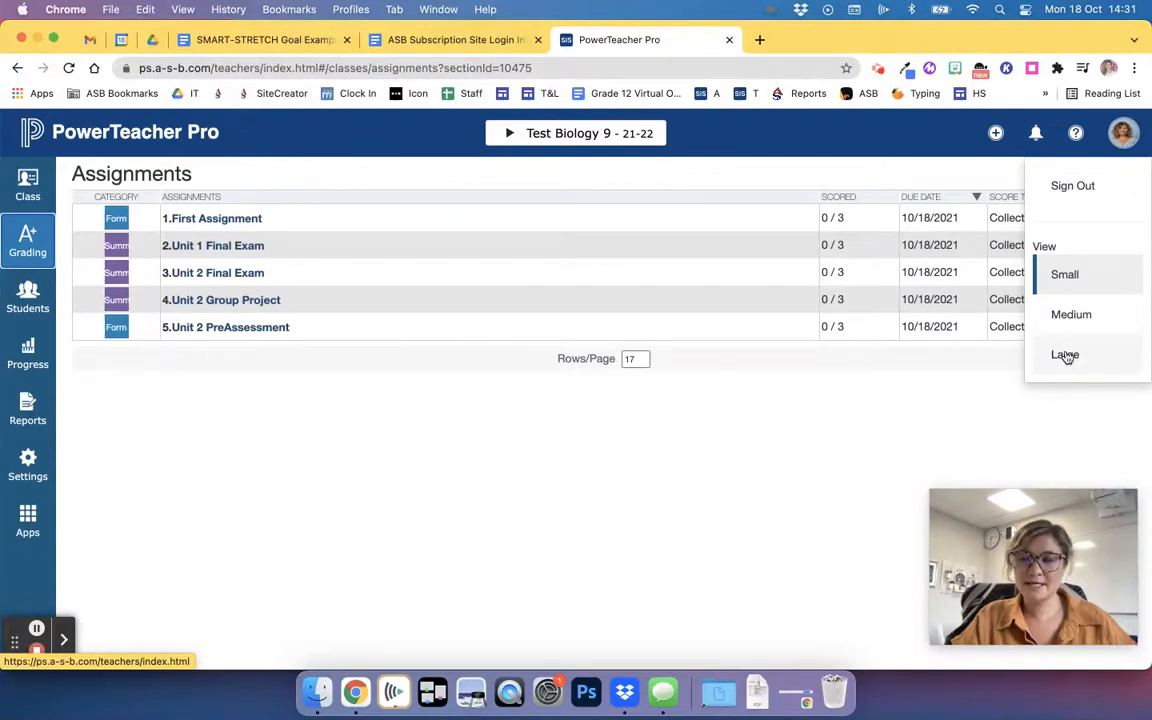
left_click(748, 434)
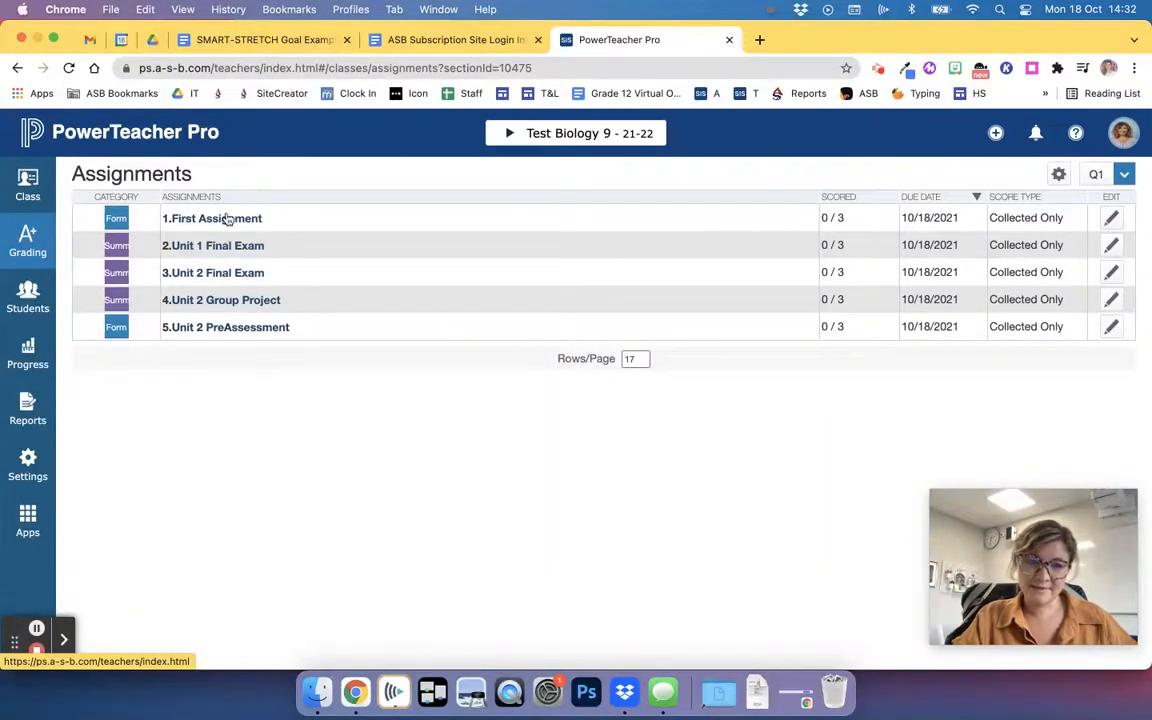
Start creating a new assignment and review the classes it can be assigned to, keeping Test Biology 9 selected
left_click(997, 135)
left_click(950, 185)
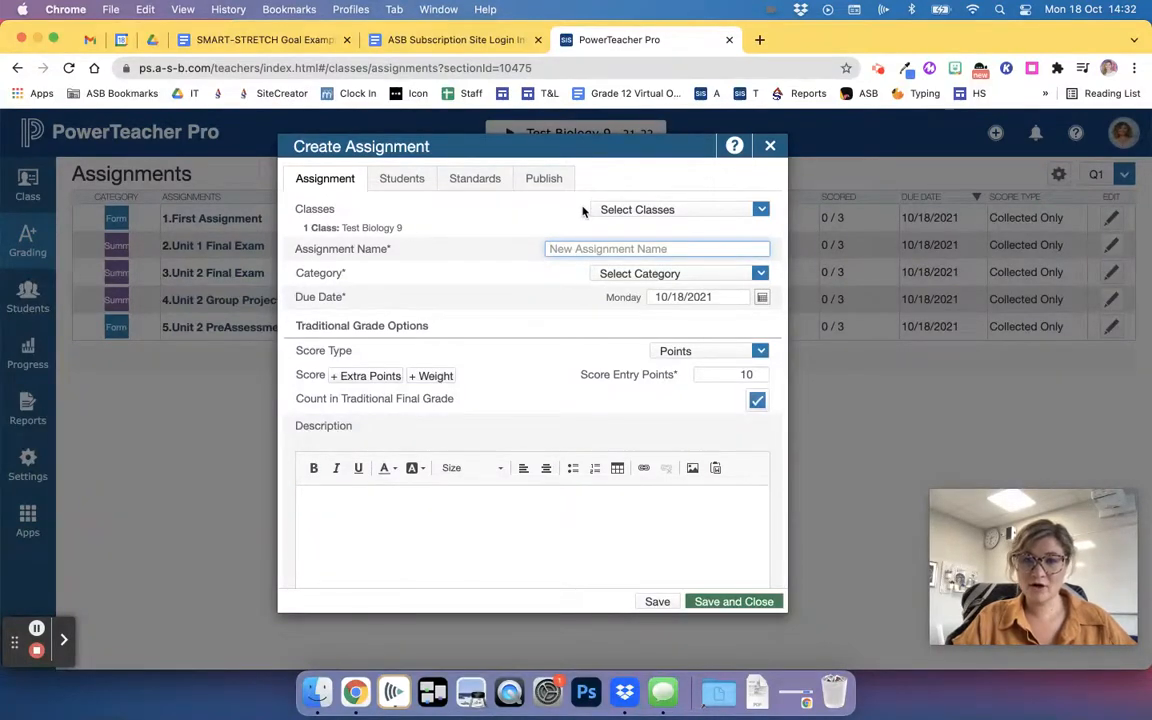
left_click(761, 210)
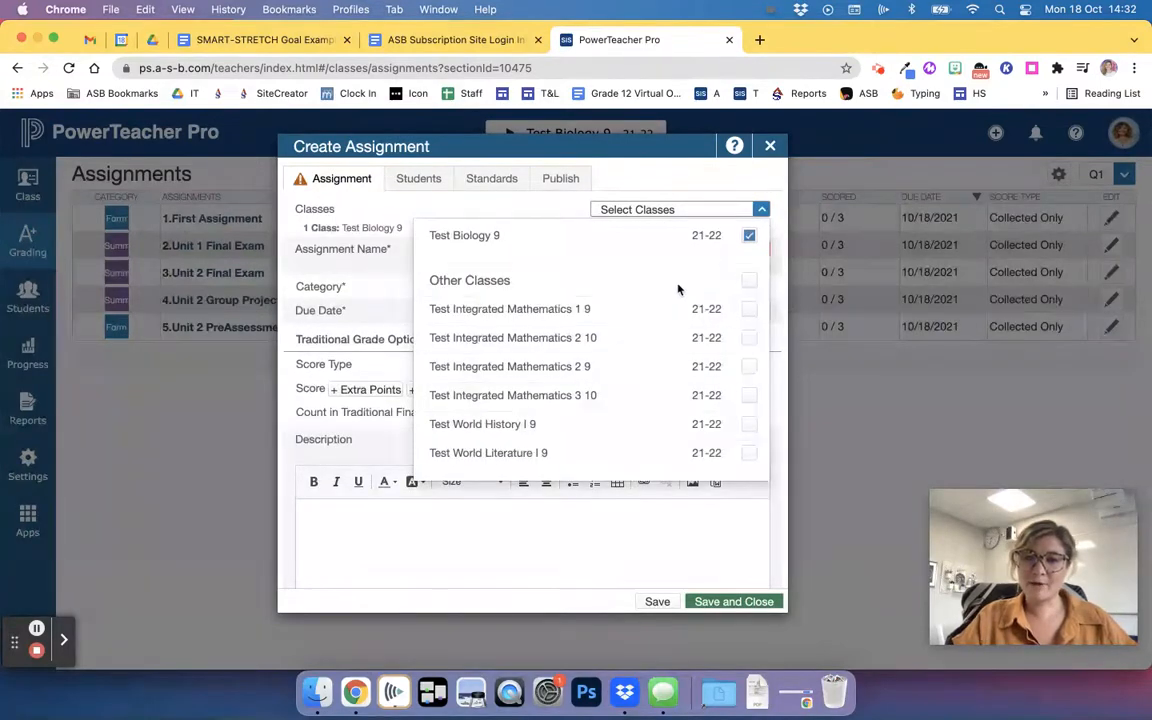
scroll(677, 290, "down", 2)
scroll(677, 290, "up", 2)
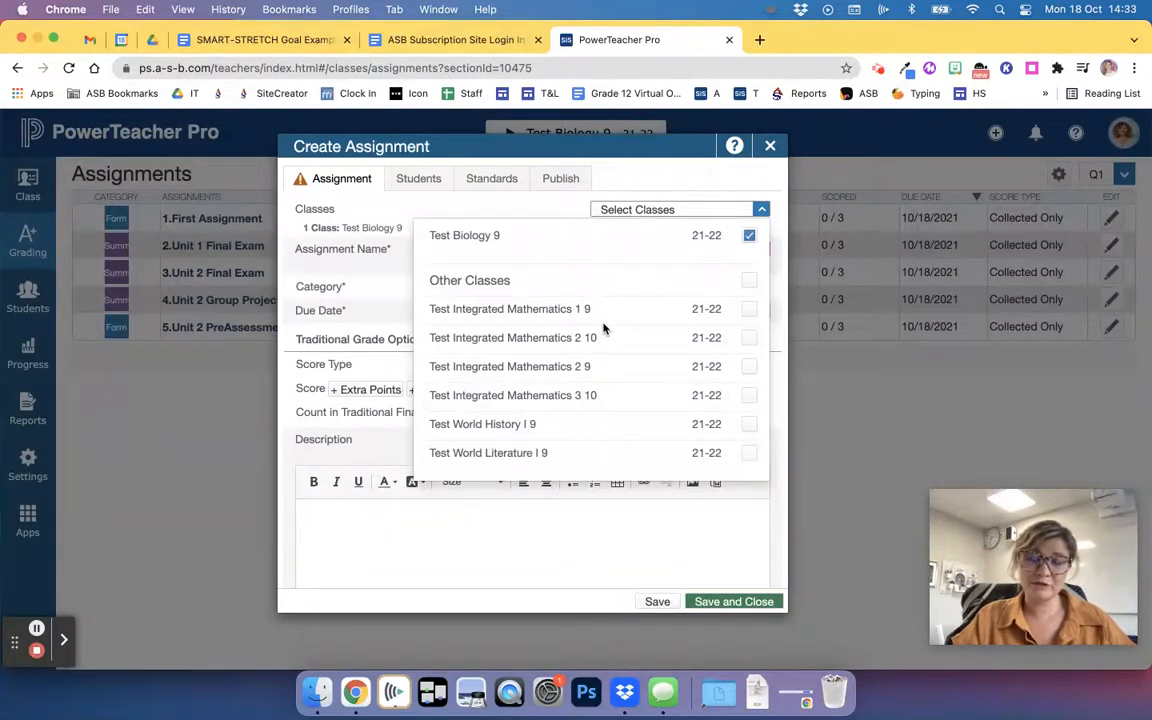
left_click(486, 192)
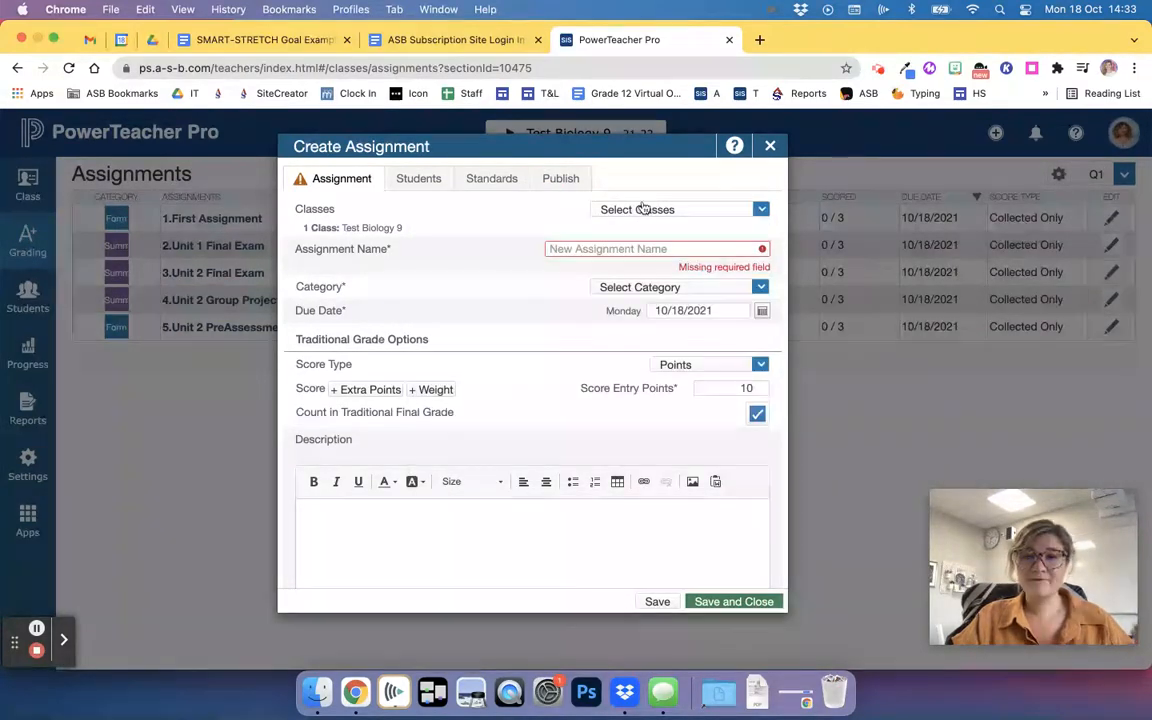
Name the assignment "Final Summative Unit 3" and set its category to Summative
left_click(622, 250)
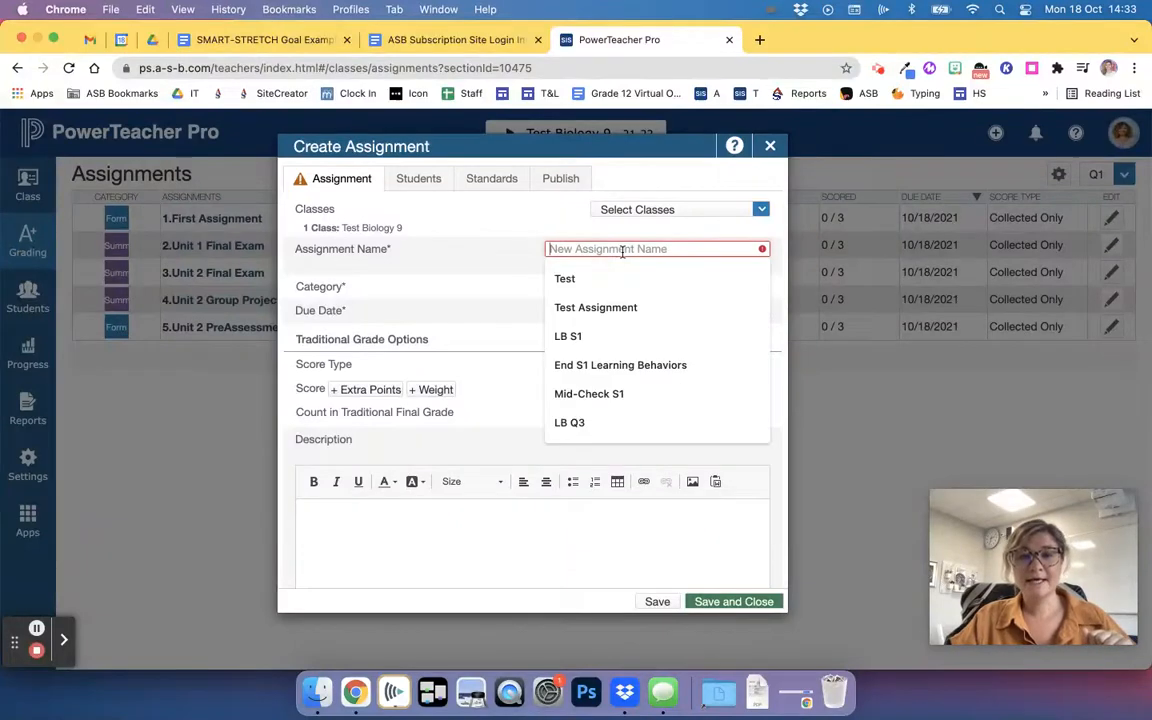
type("Final ")
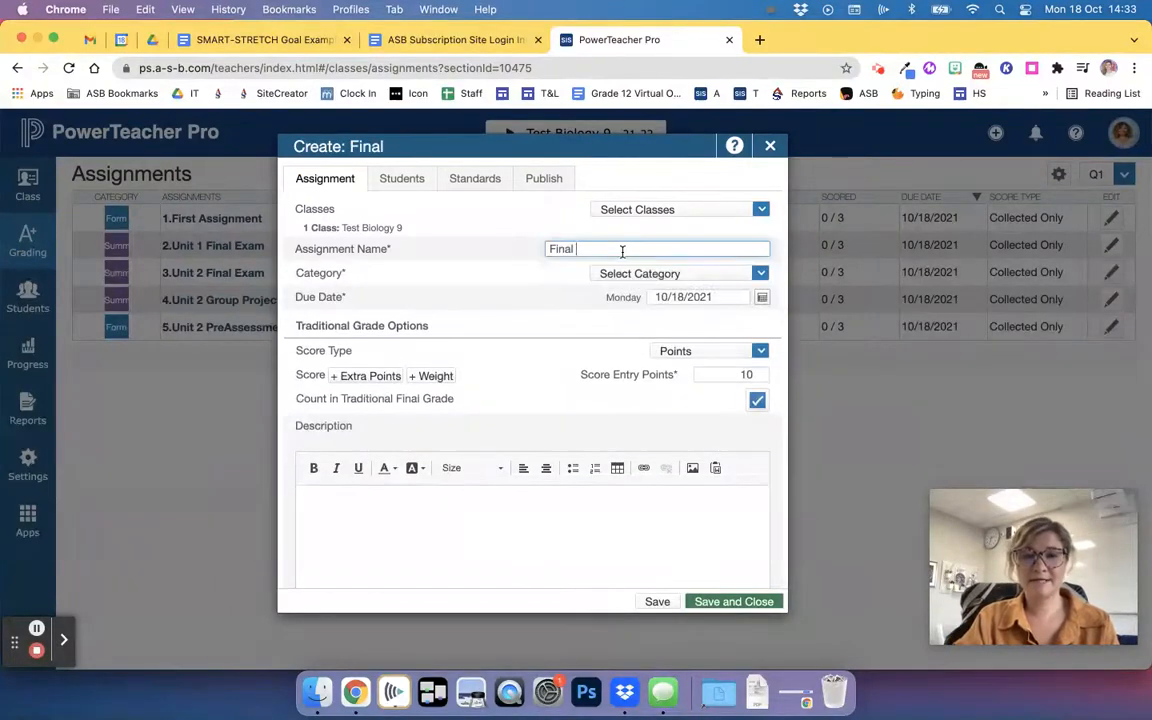
type("Summative Unit 3")
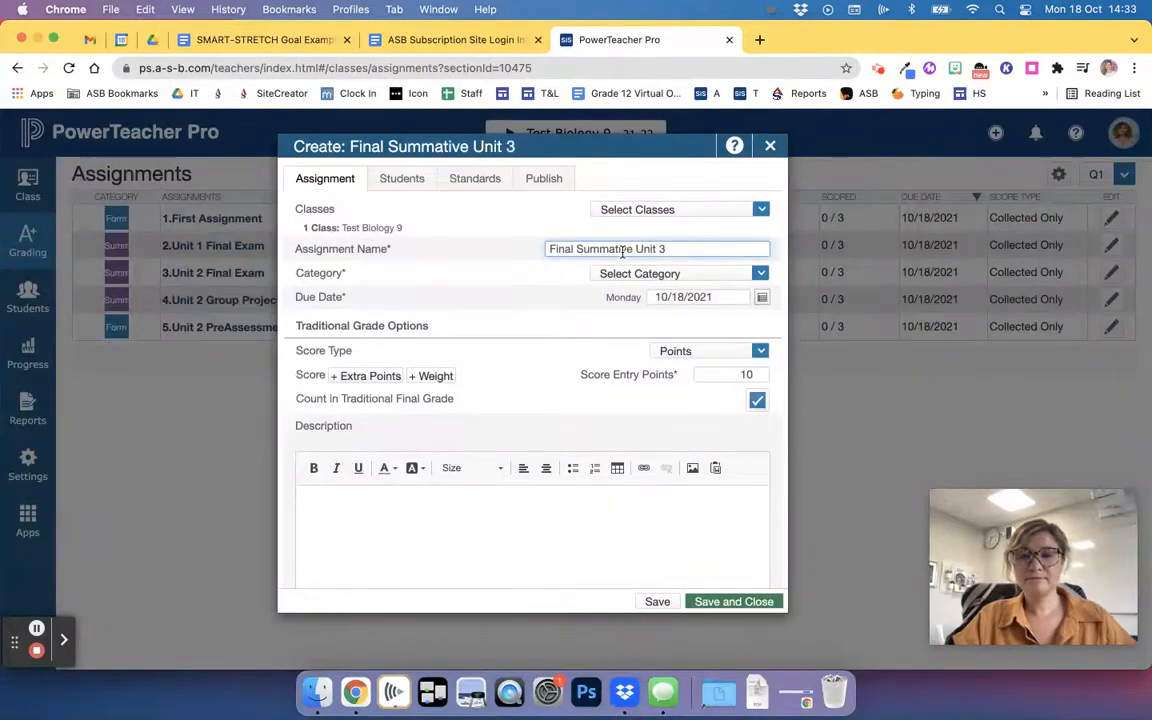
left_click(676, 277)
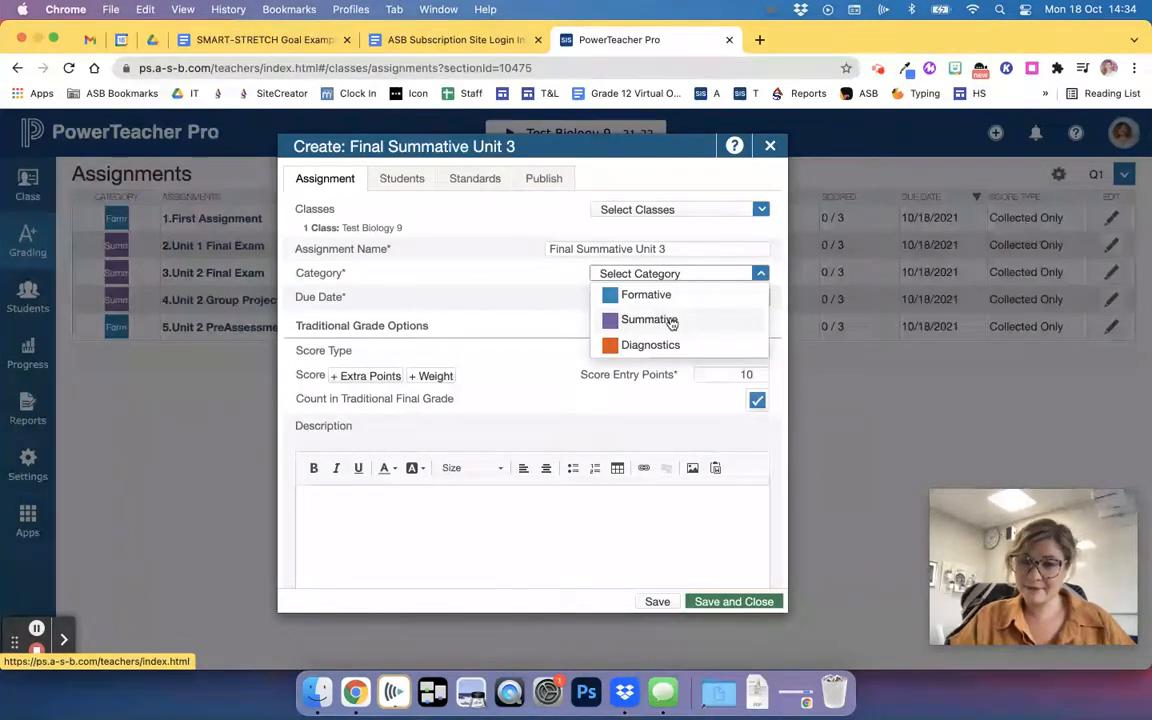
left_click(675, 318)
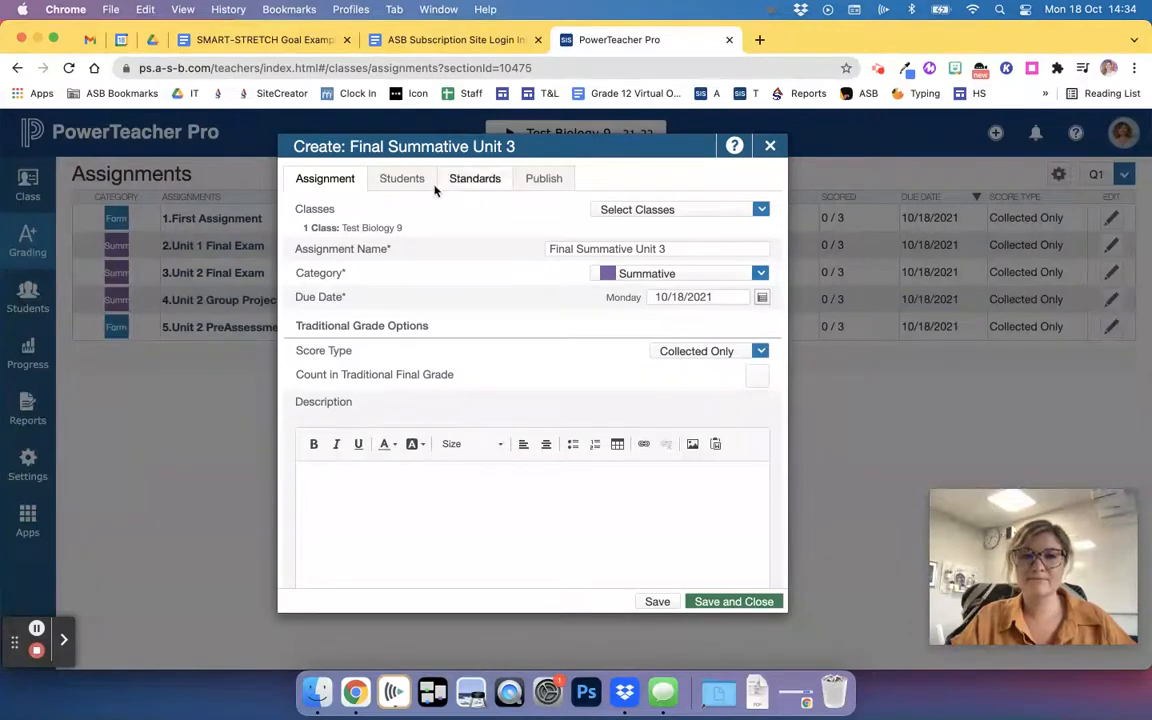
Review the assignment's full student roster and the students selected for it
left_click(404, 181)
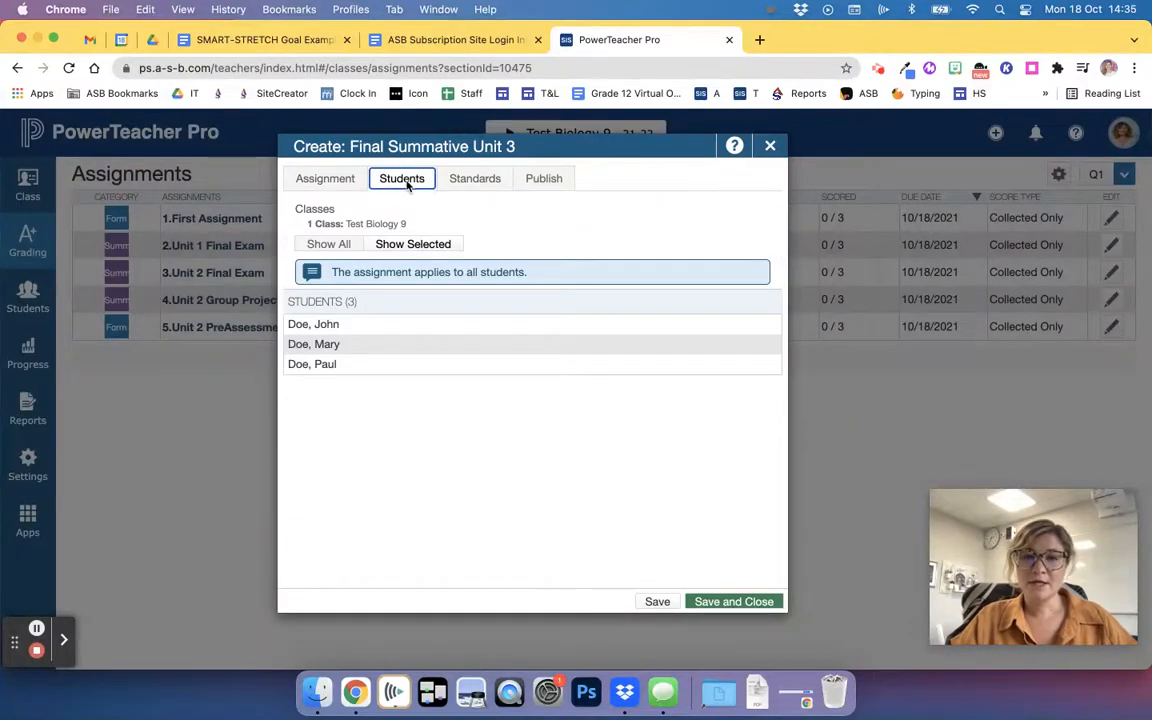
left_click(329, 244)
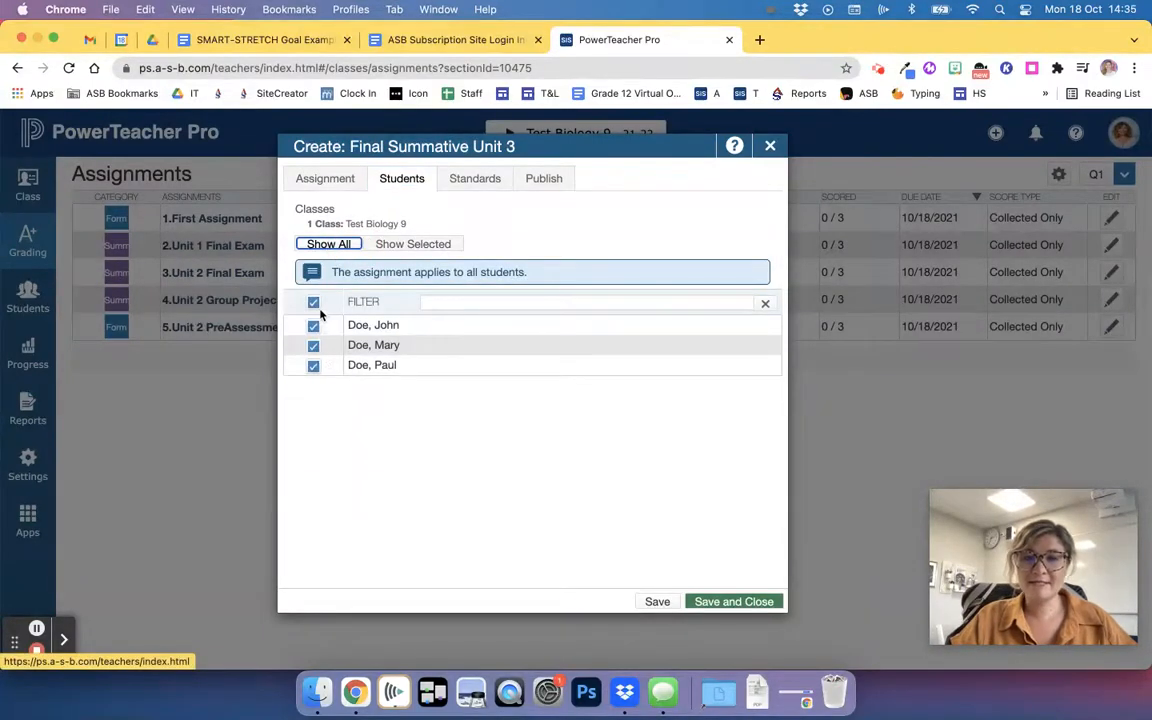
left_click(382, 250)
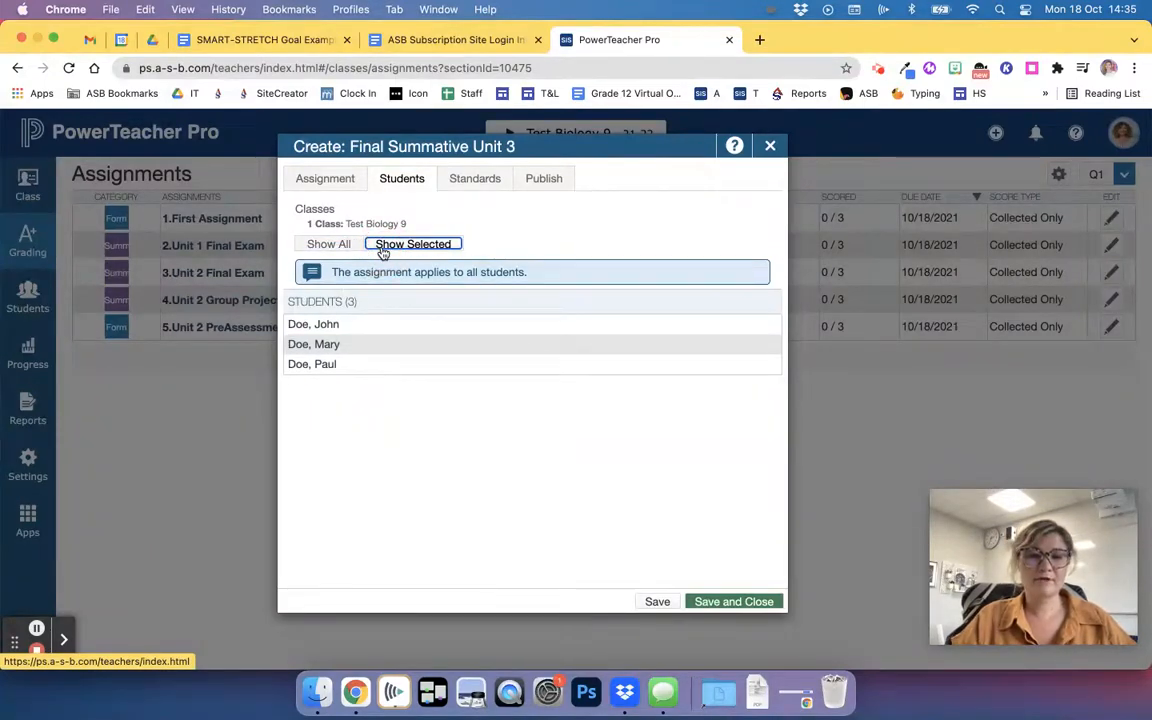
Examine the standards available for the assignment, including Responsibility and Work Habits and Participation and Collaboration
left_click(476, 179)
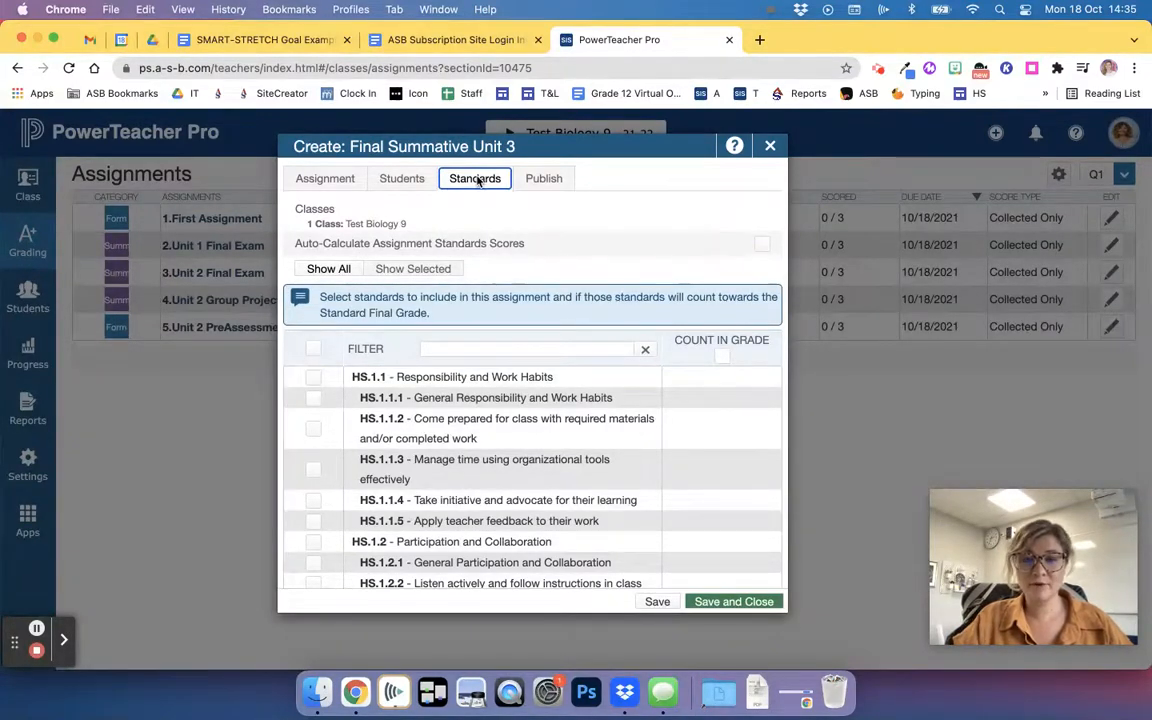
scroll(453, 347, "down", 2)
scroll(453, 347, "down", 10)
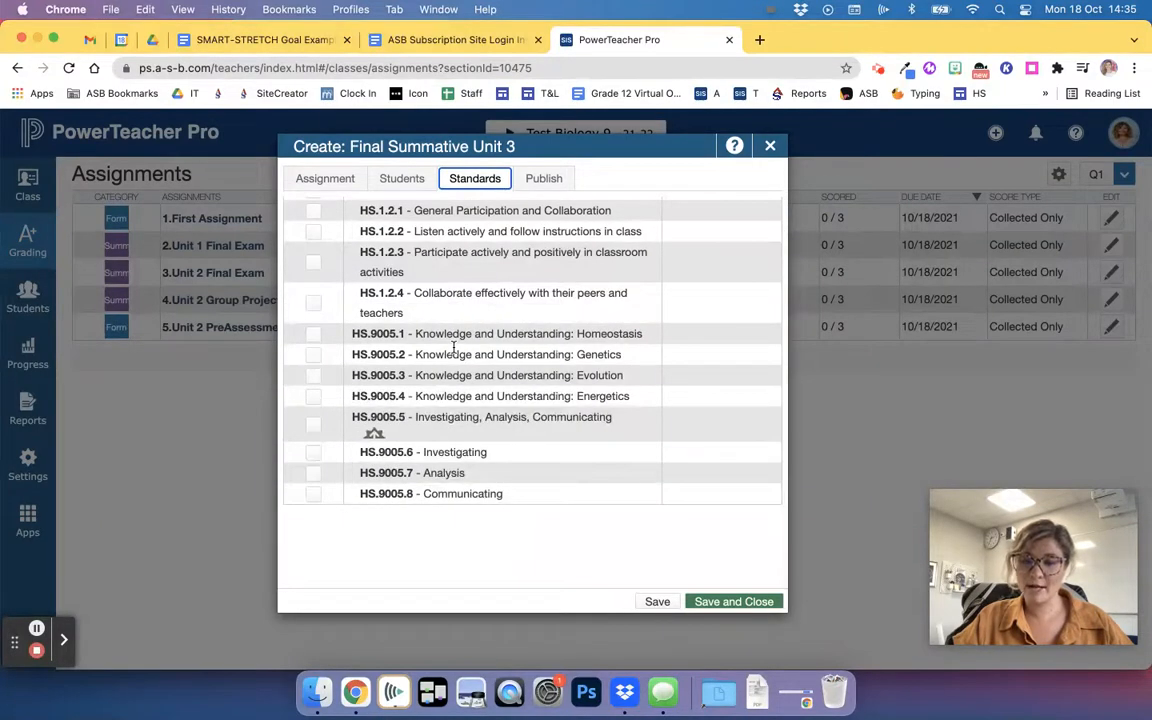
scroll(453, 347, "up", 10)
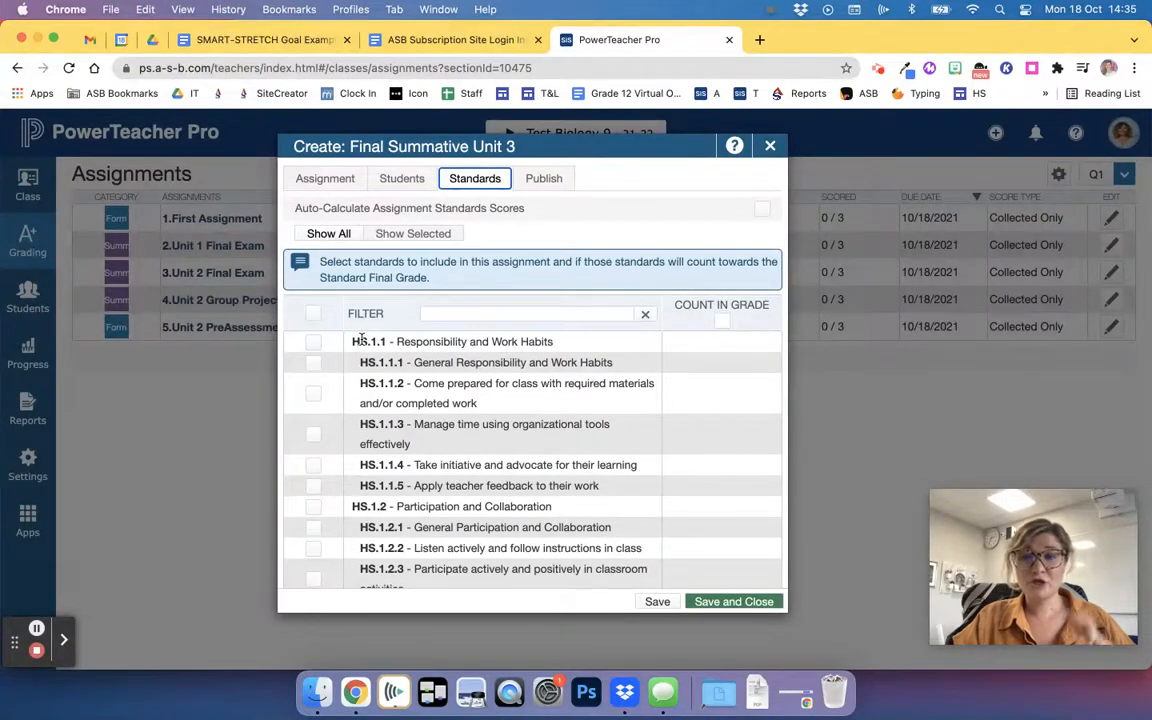
left_click_drag(556, 342, 385, 343)
left_click_drag(552, 507, 397, 504)
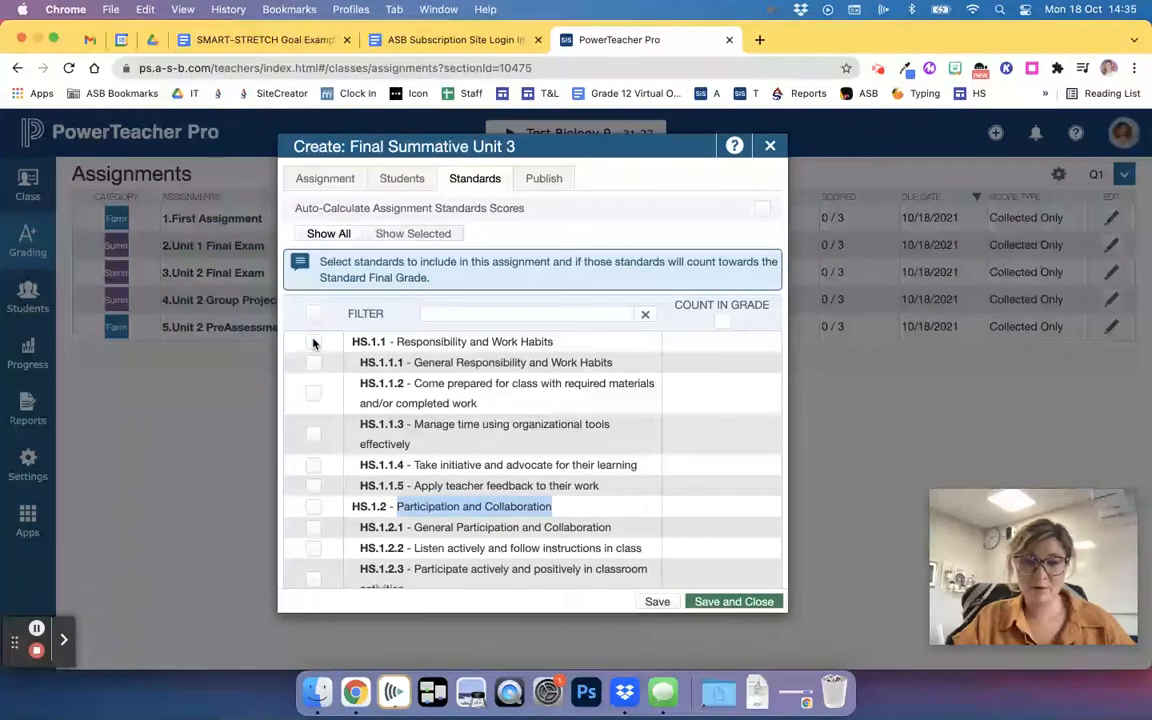
left_click_drag(340, 383, 596, 497)
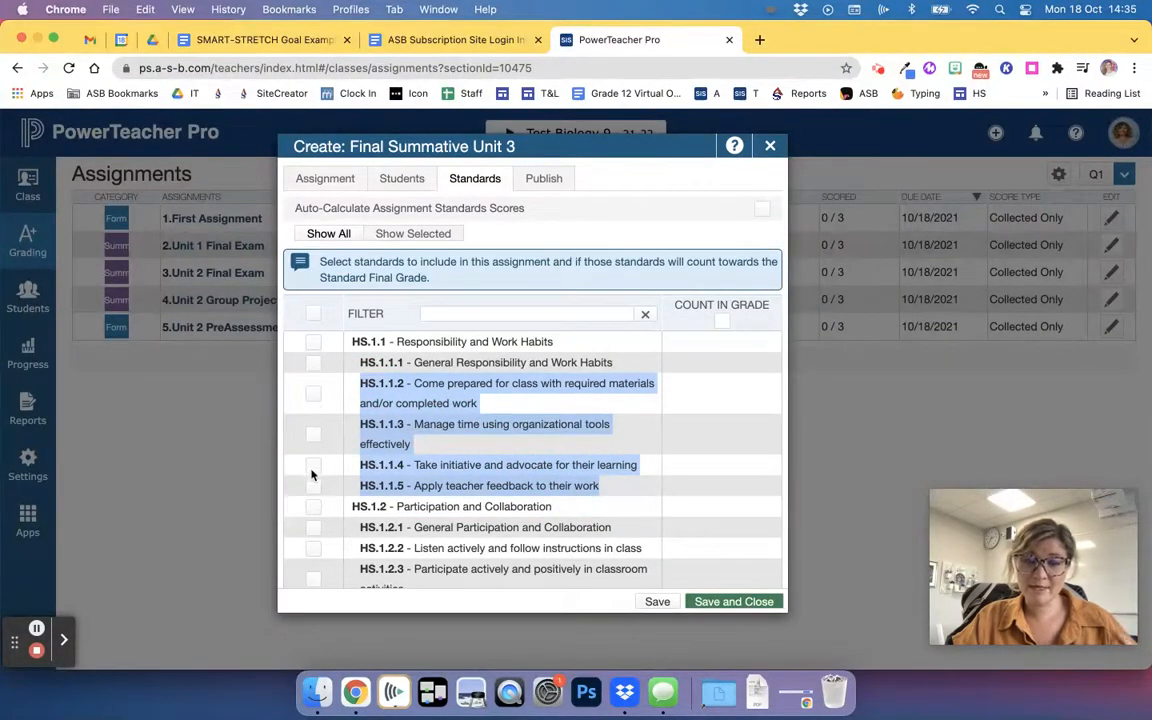
Include standard HS.1.1.1 General Responsibility and Work Habits in the assignment
left_click(312, 369)
scroll(313, 370, "down", 3)
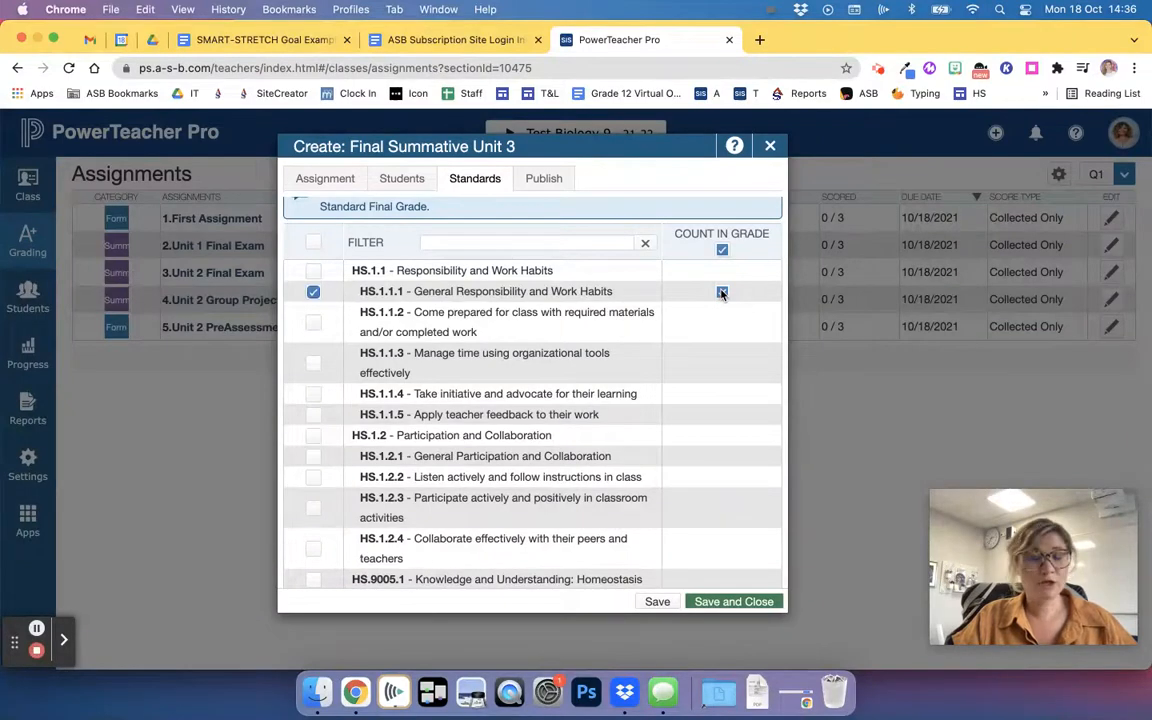
scroll(722, 293, "up", 1)
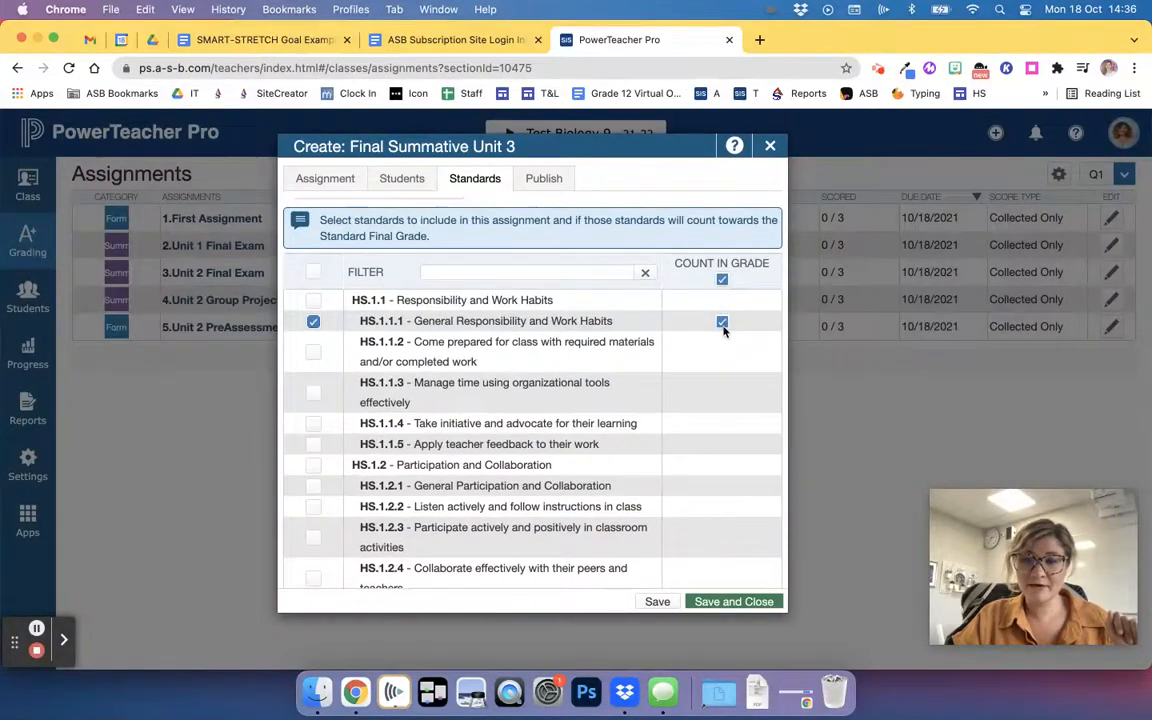
Include standard HS.1.2.2 Listen actively and follow instructions in class from the Participation and Collaboration group
scroll(497, 381, "down", 5)
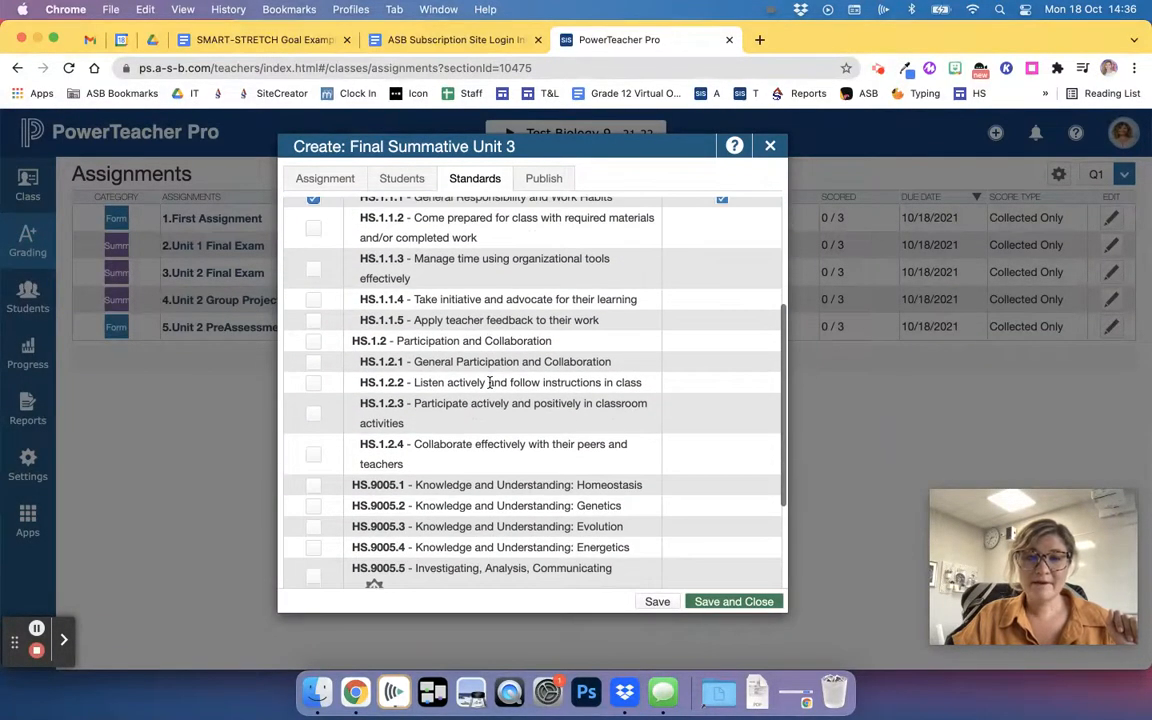
scroll(358, 437, "down", 1)
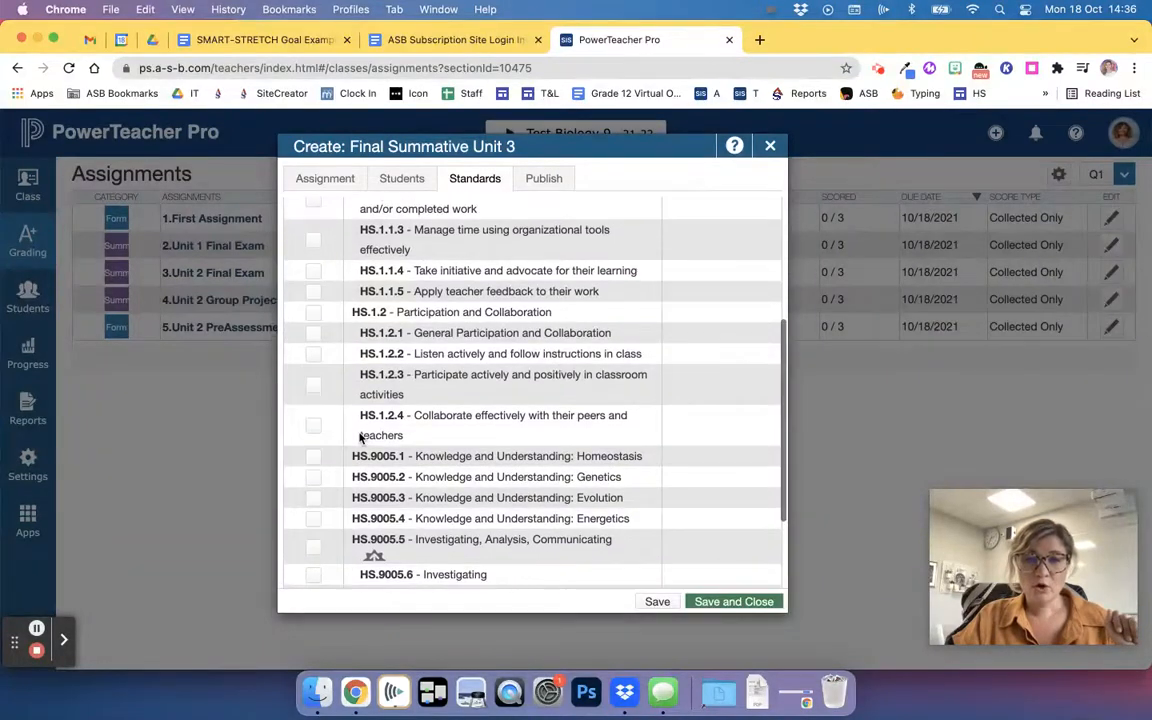
triple_click(352, 323)
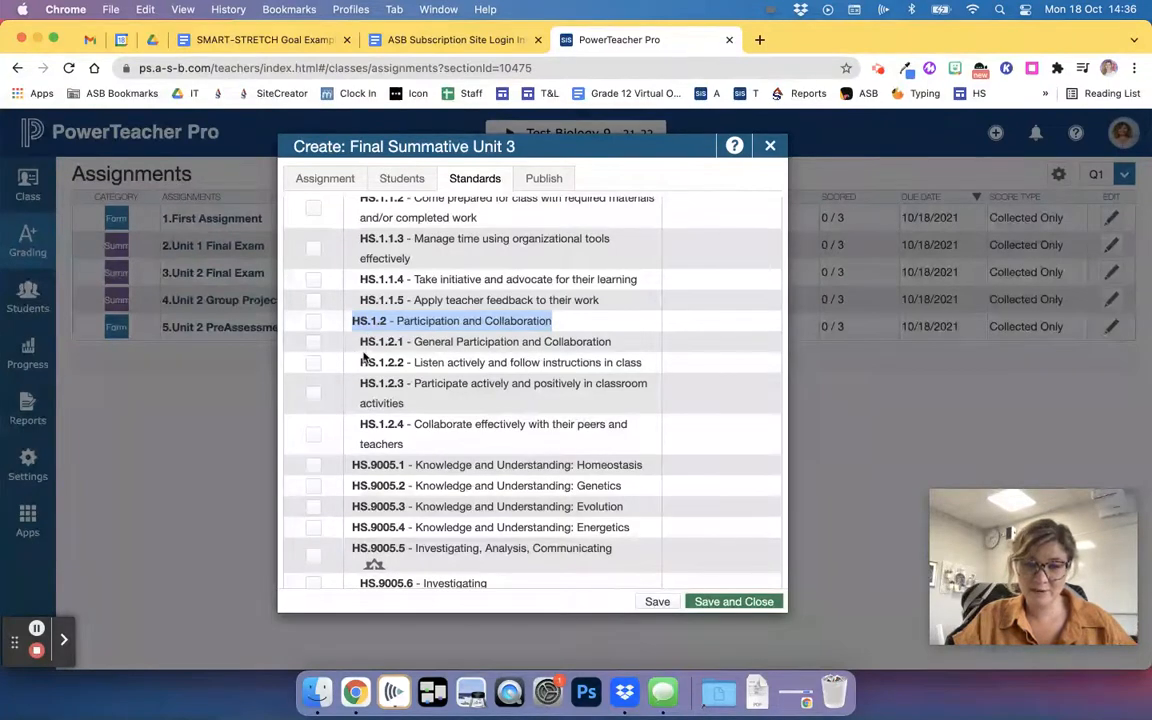
left_click(313, 363)
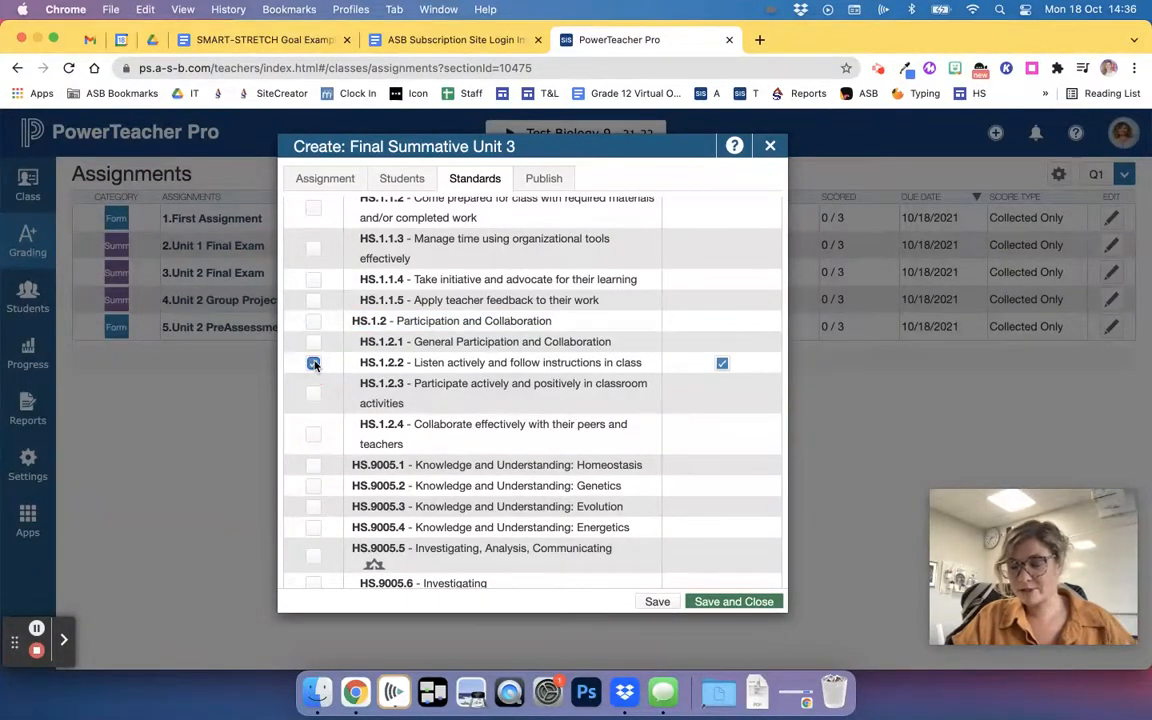
scroll(314, 365, "down", 2)
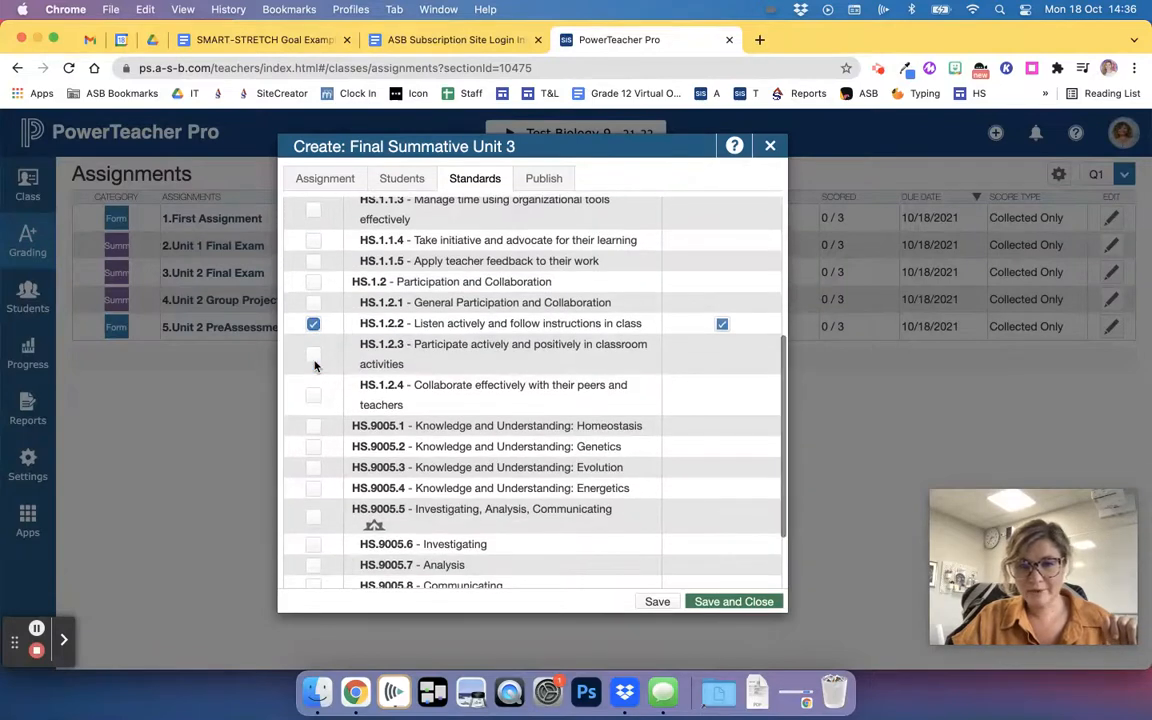
Include the Knowledge and Understanding standards HS.9005.2 Genetics and HS.9005.3 Evolution in the assignment, leaving HS.9005.1 Homeostasis out
scroll(314, 365, "down", 2)
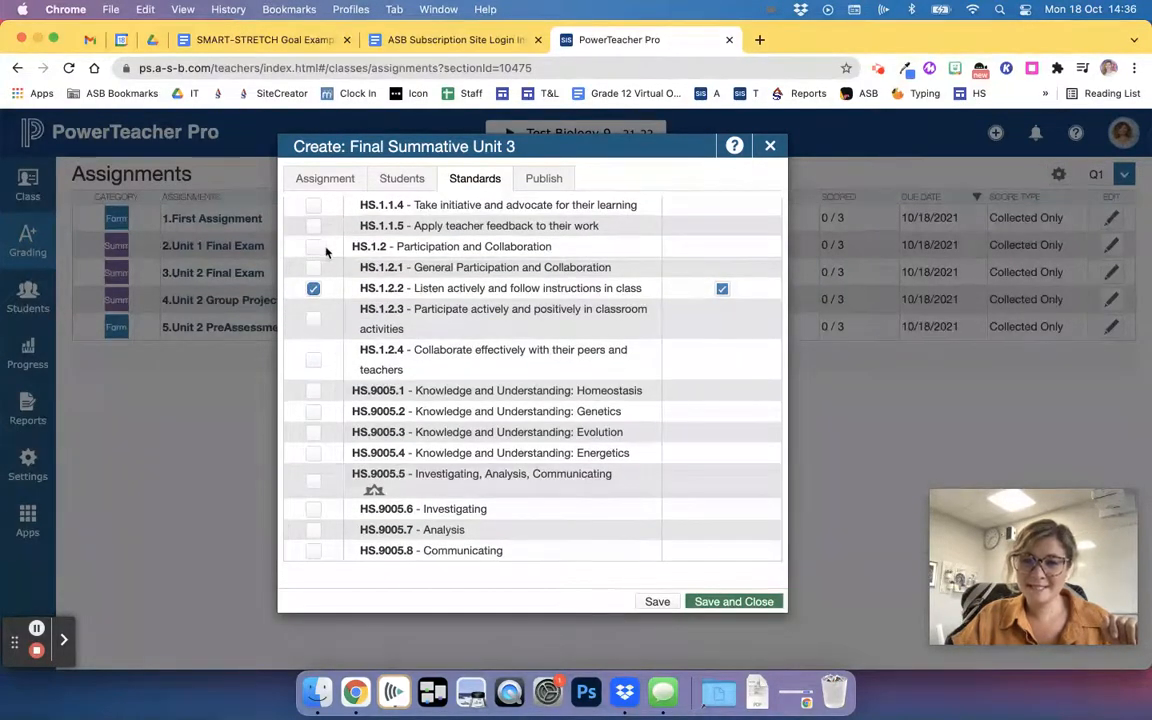
scroll(426, 300, "down", 2)
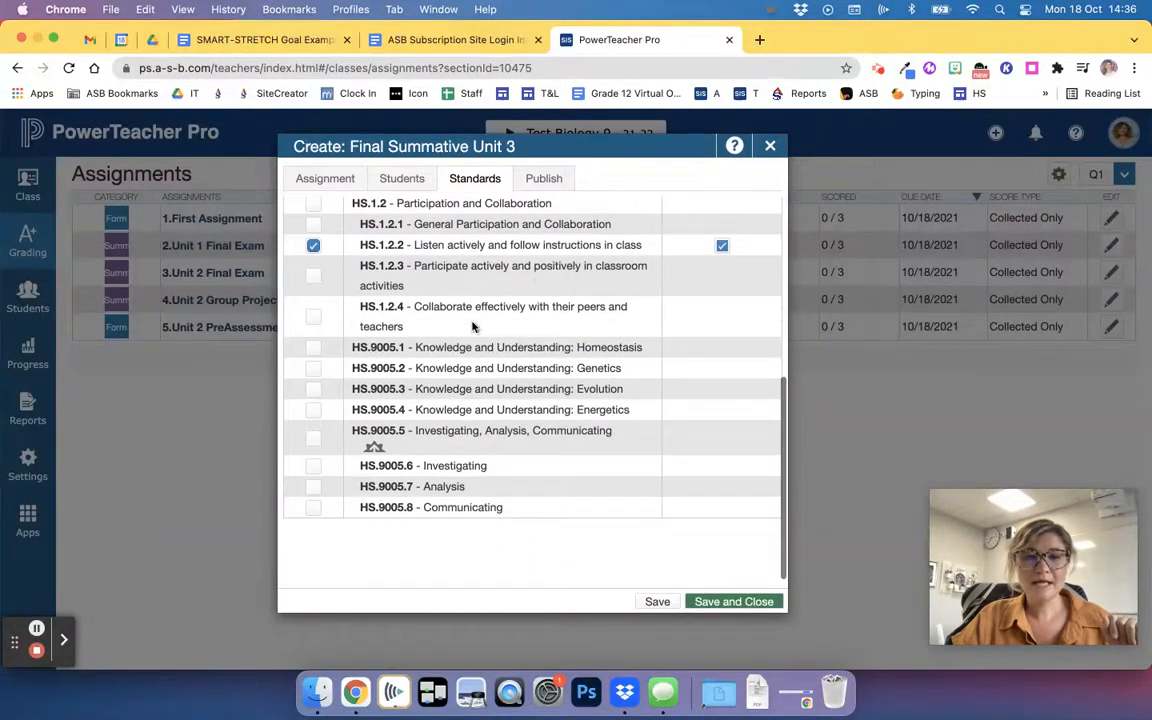
left_click_drag(353, 347, 402, 347)
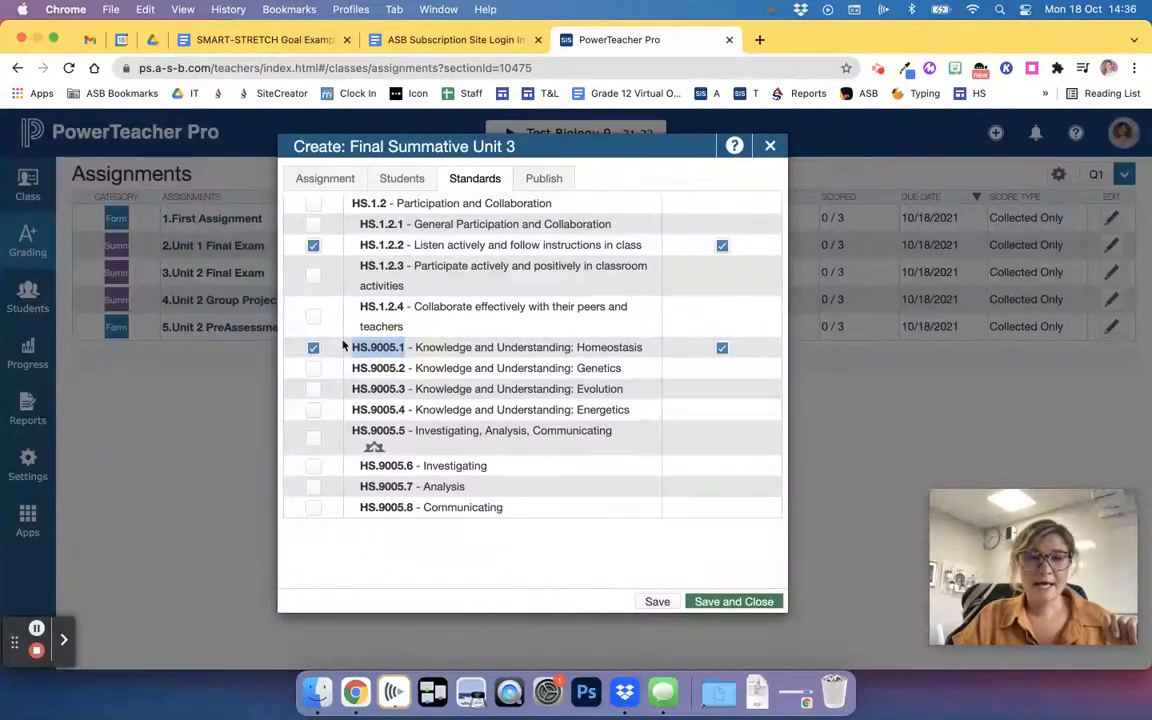
left_click(313, 347)
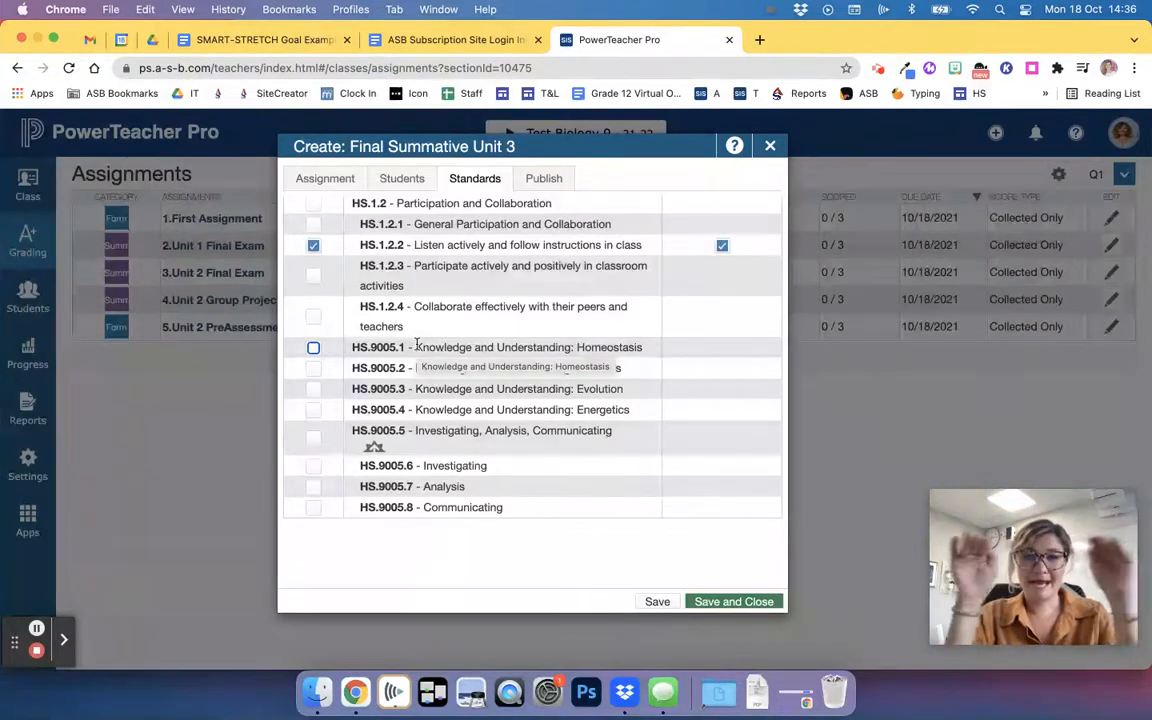
left_click(314, 348)
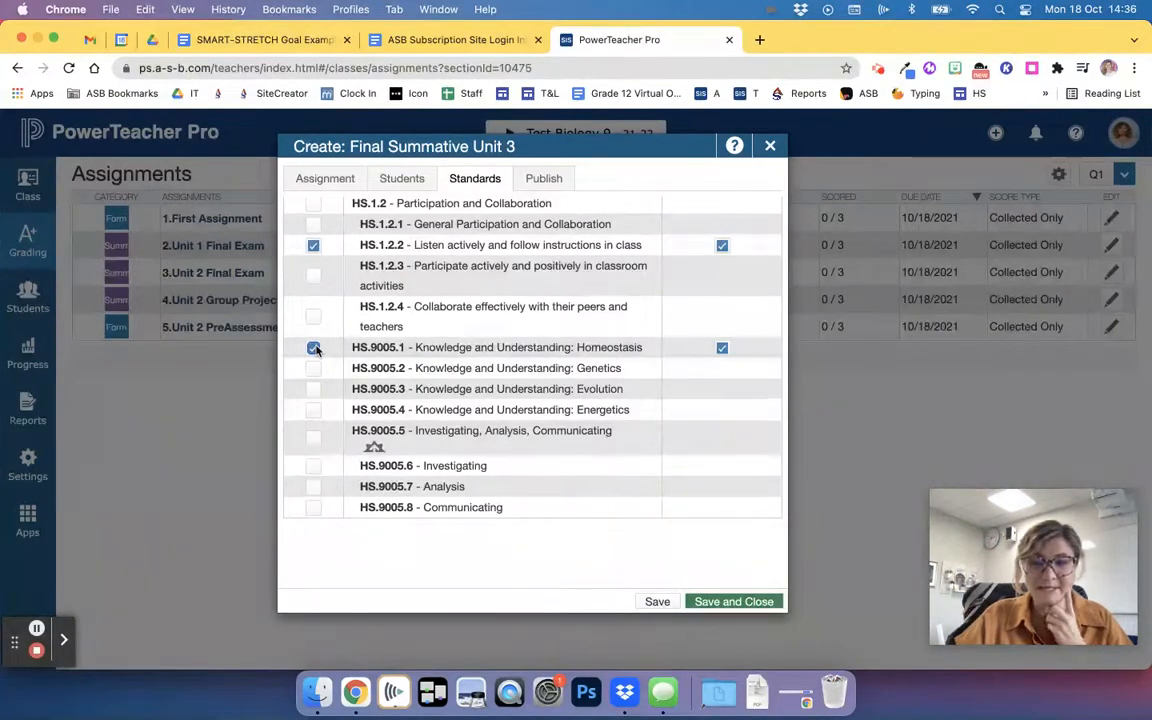
left_click(314, 389)
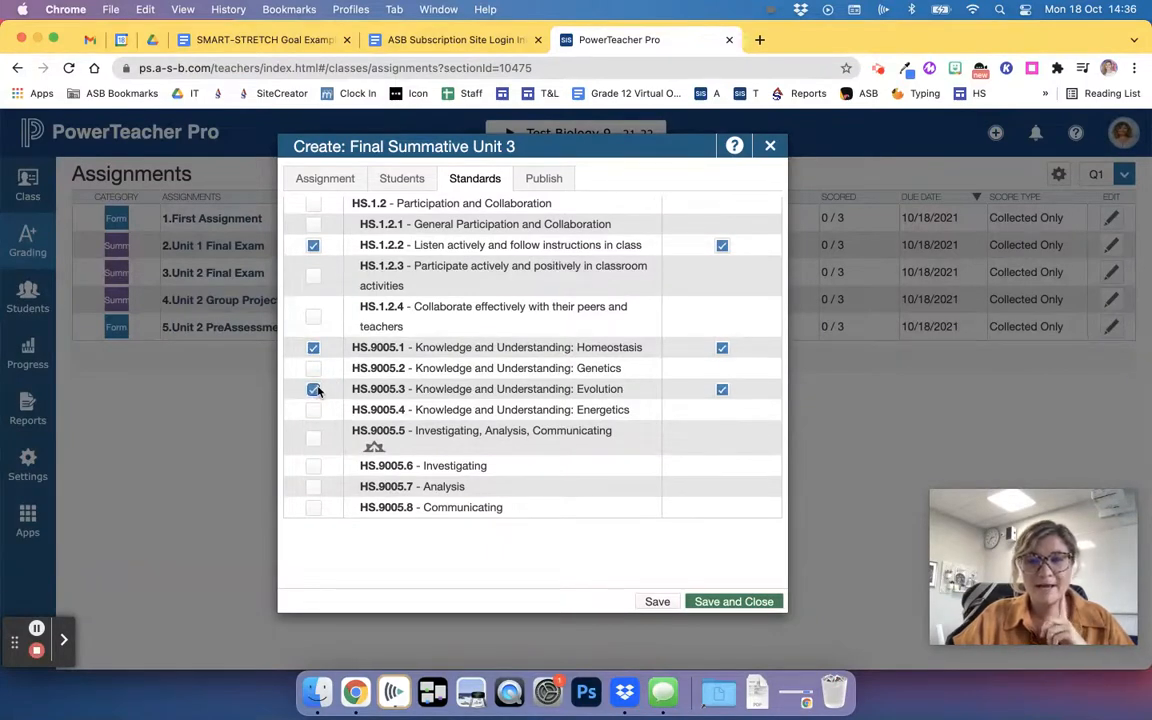
left_click(314, 348)
left_click(314, 368)
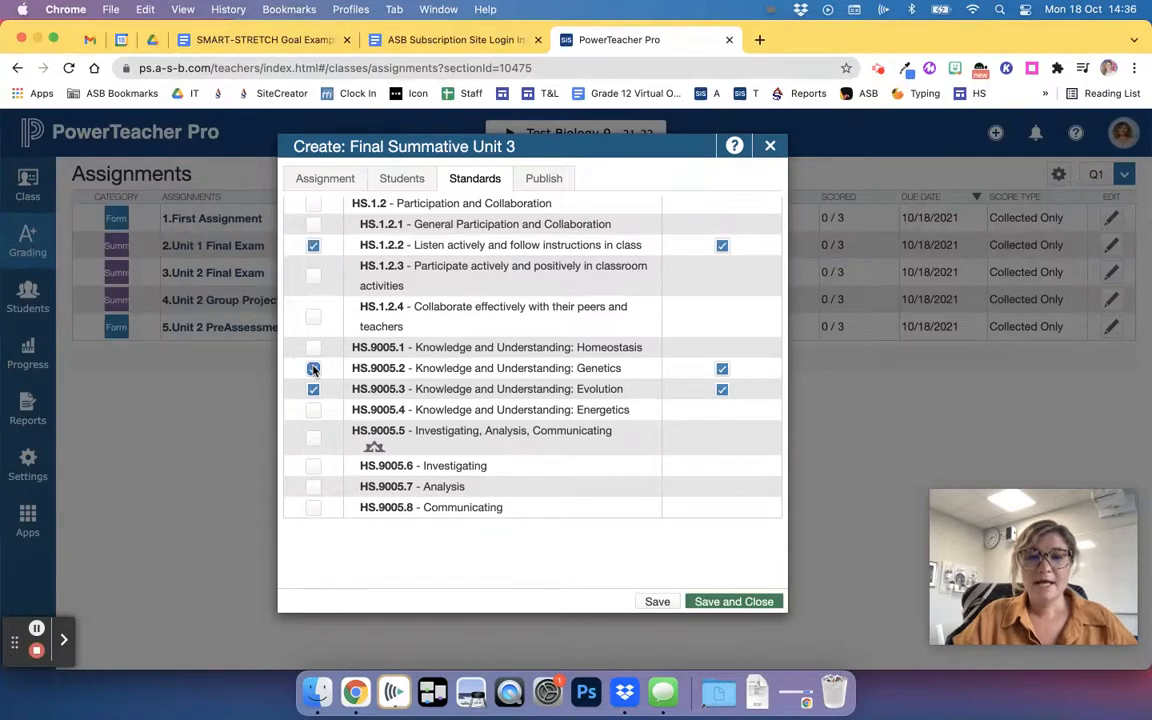
Include standard HS.9005.7 Analysis in the assignment and review the Count in Grade settings of the selected standards
left_click_drag(356, 430, 615, 430)
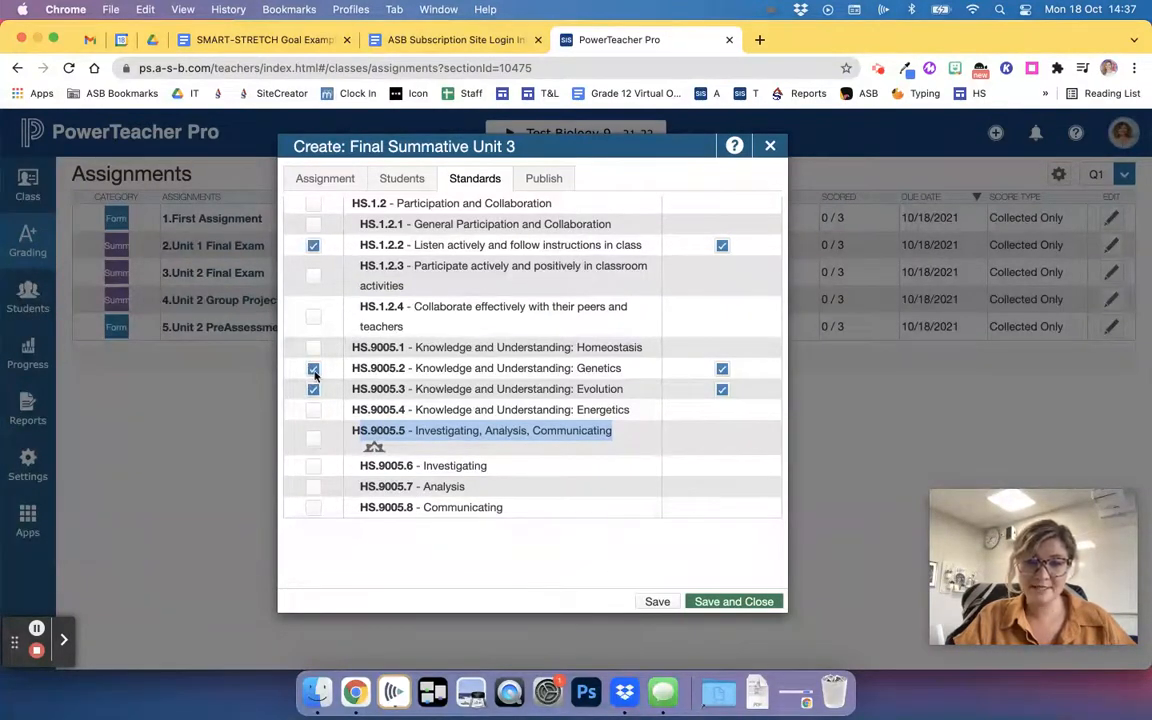
left_click(314, 488)
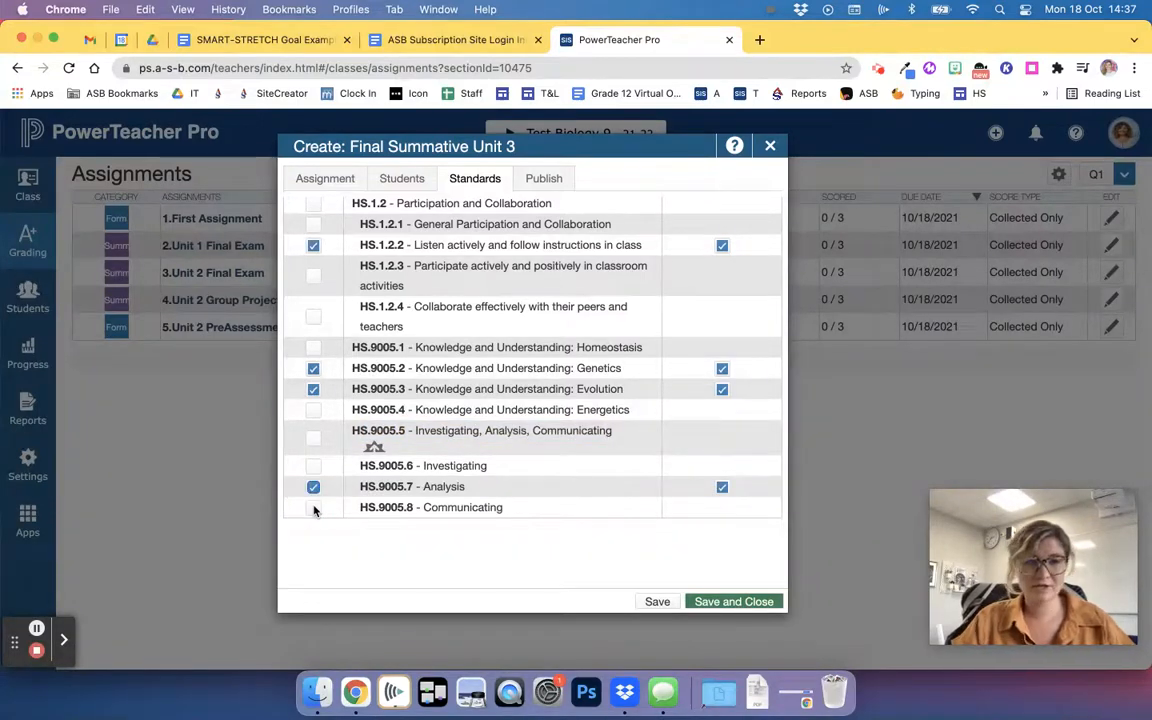
scroll(604, 391, "up", 10)
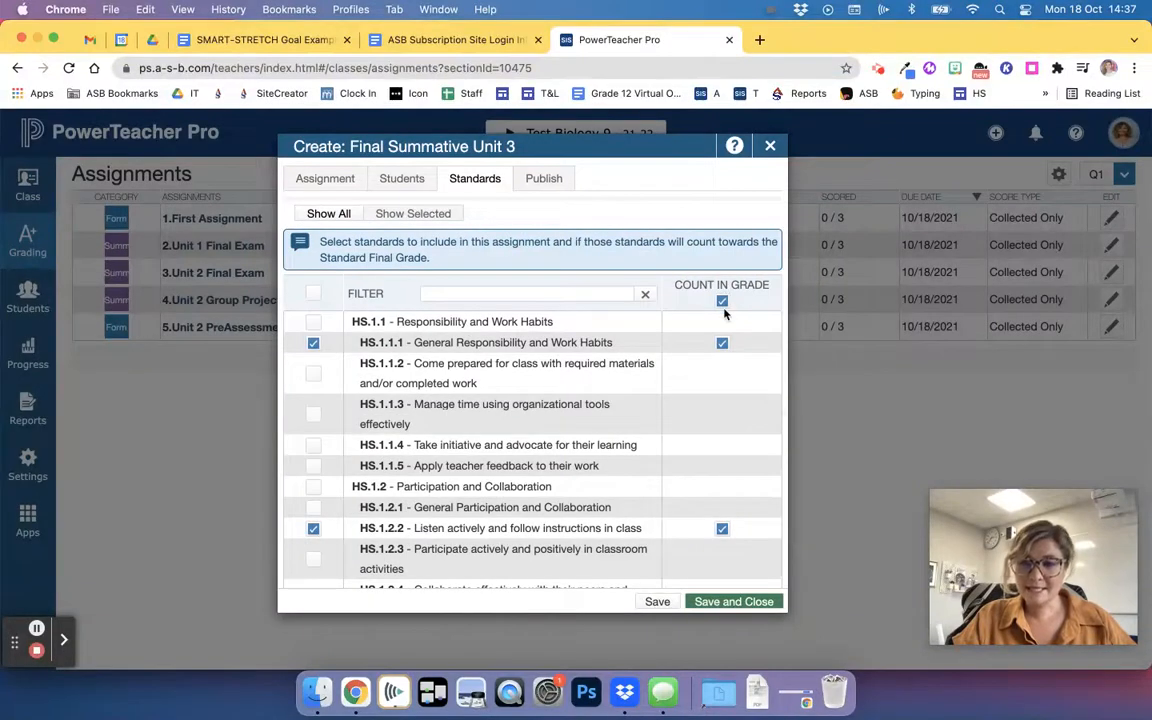
scroll(725, 305, "down", 5)
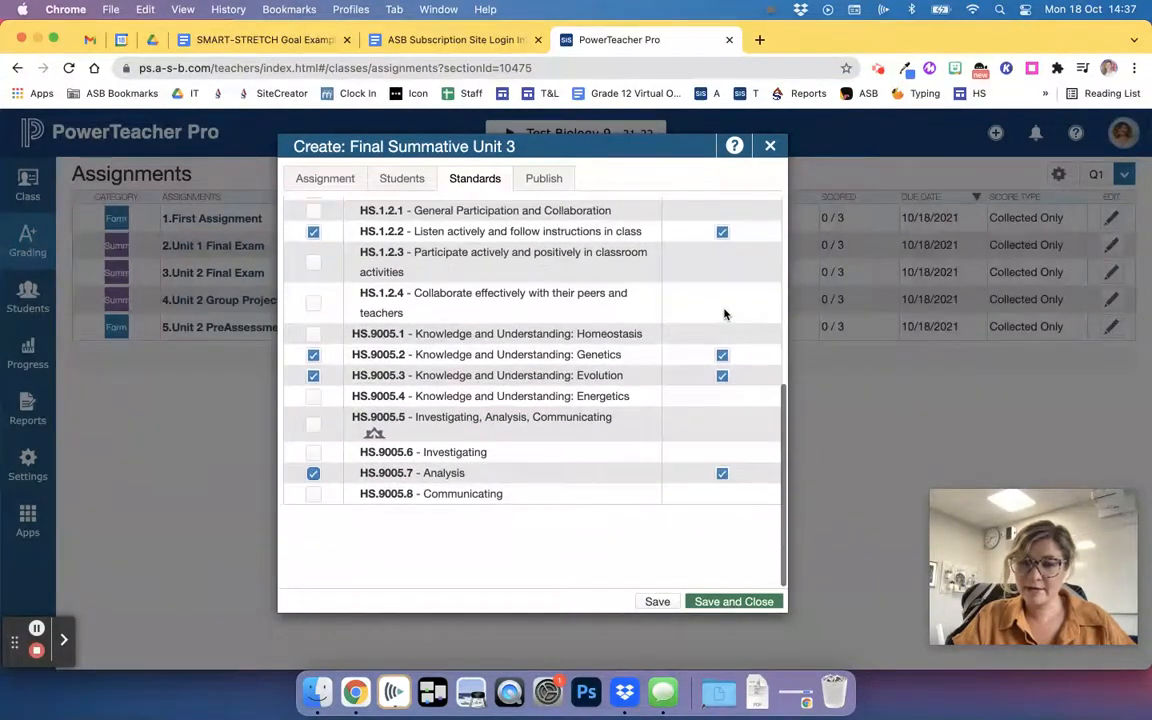
scroll(725, 314, "up", 4)
scroll(725, 314, "up", 3)
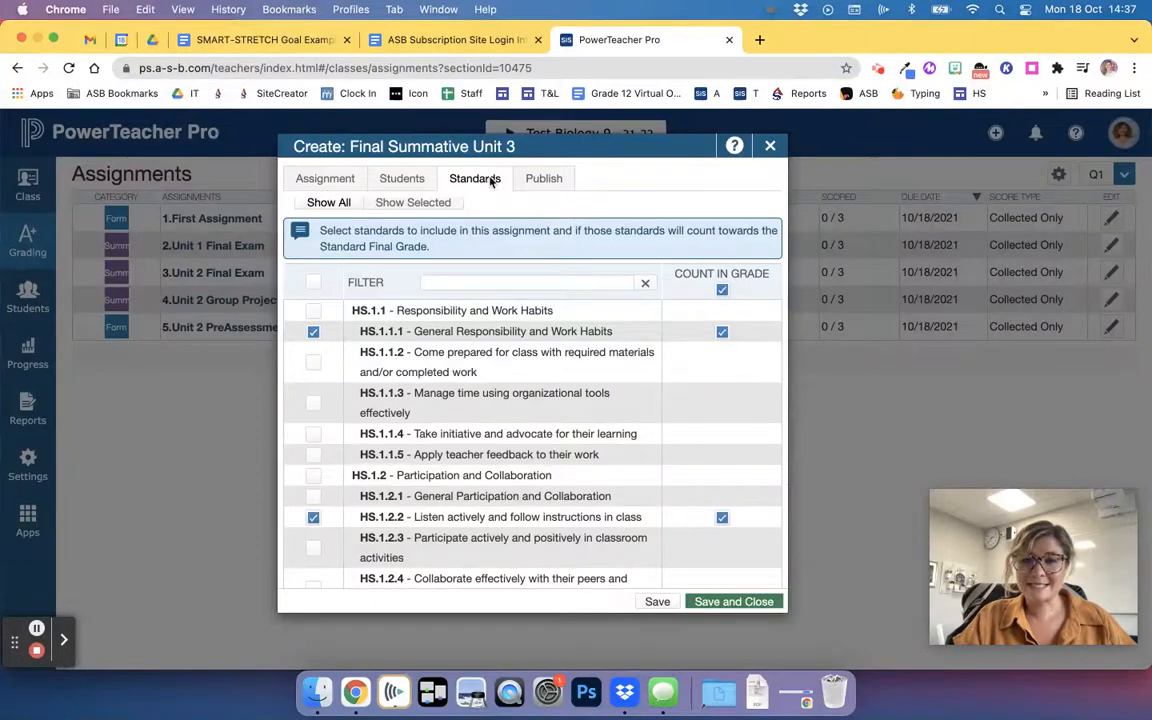
Try publishing the assignment On Specific Date while browsing the calendar months, and return the publishing option to Immediately
left_click(550, 181)
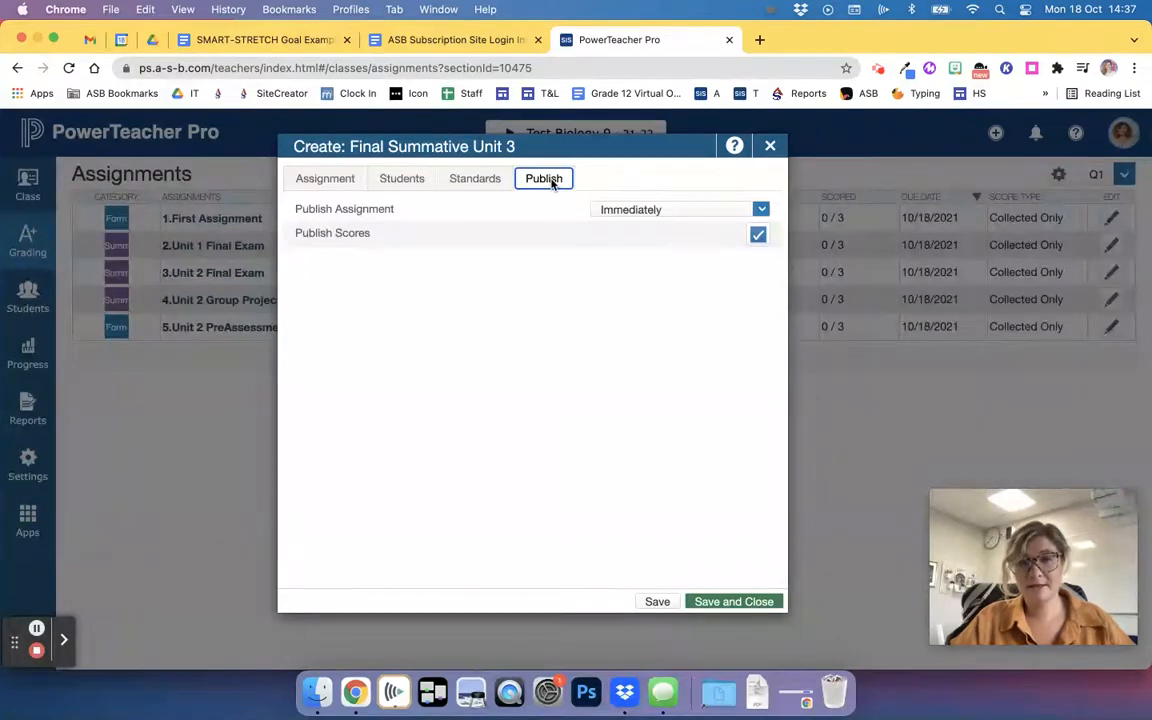
left_click(648, 215)
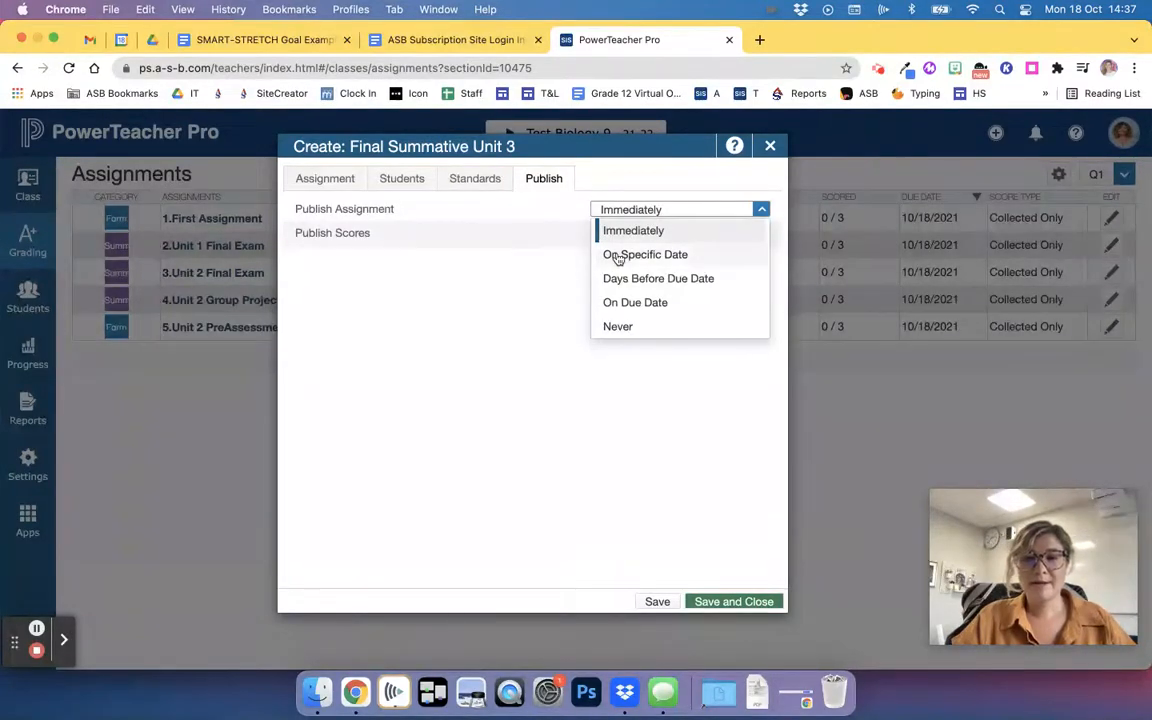
left_click(623, 255)
left_click(761, 233)
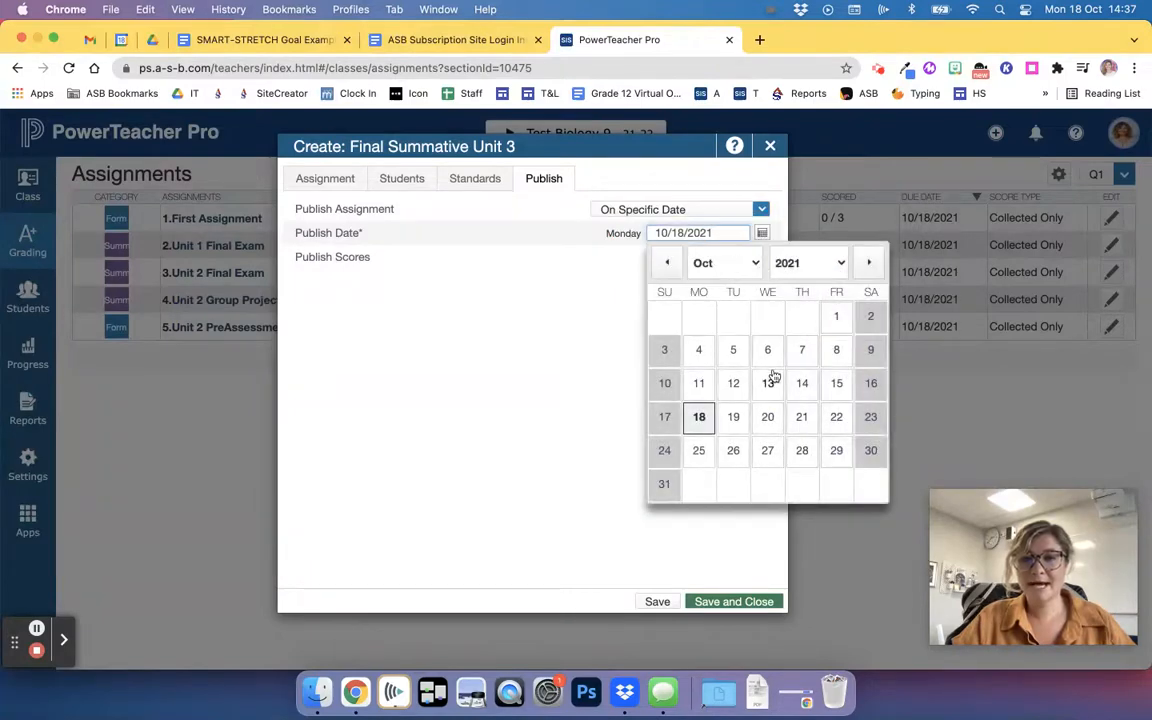
left_click(745, 263)
left_click(738, 300)
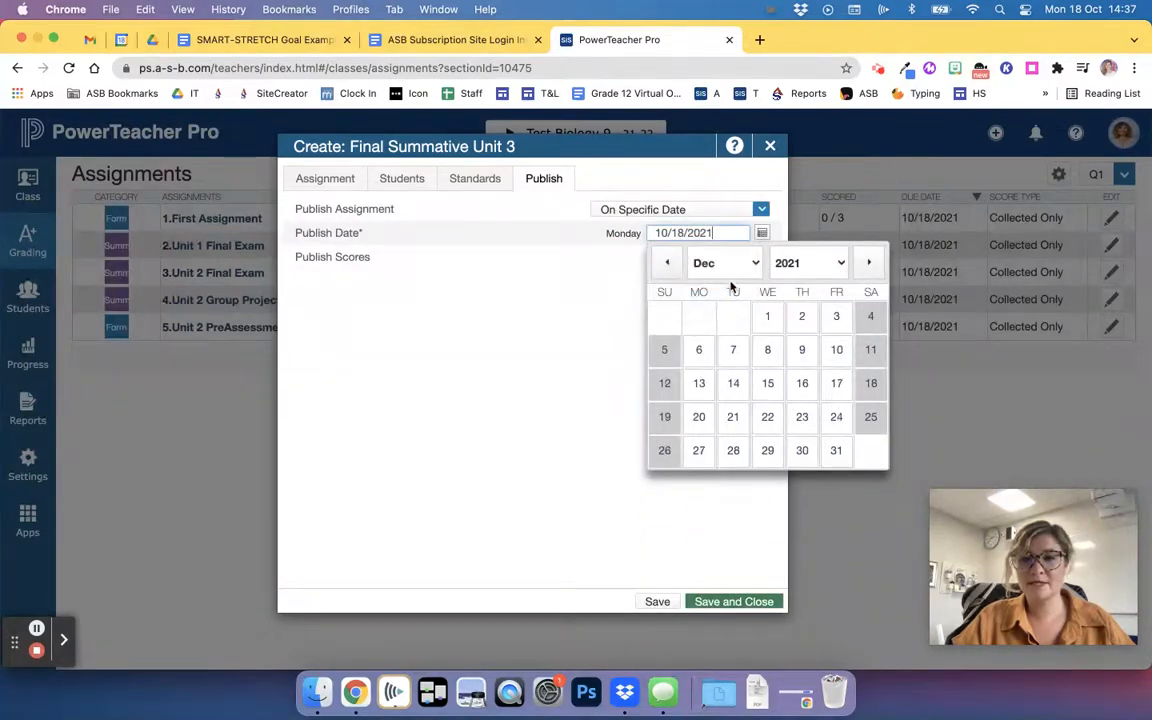
left_click(733, 262)
left_click(733, 245)
left_click(733, 316)
left_click(761, 210)
left_click(703, 231)
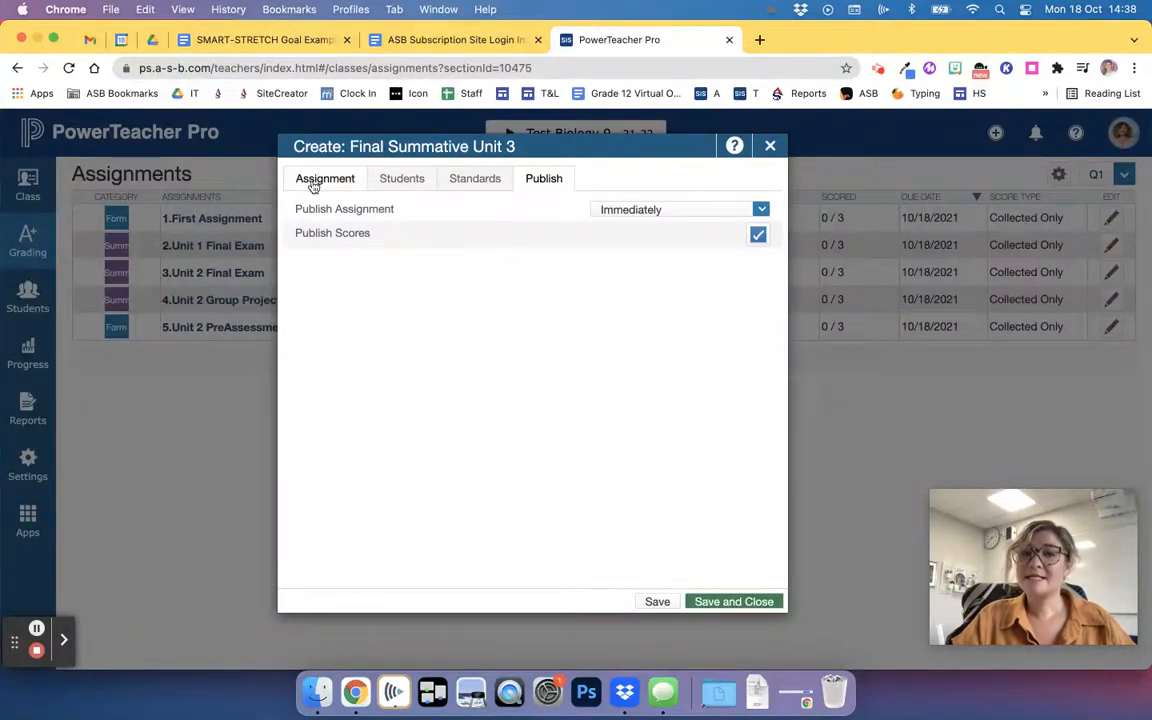
Review the standards chosen for the assignment, including the Knowledge and Understanding standards HS.9005.1 to HS.9005.4
left_click(484, 181)
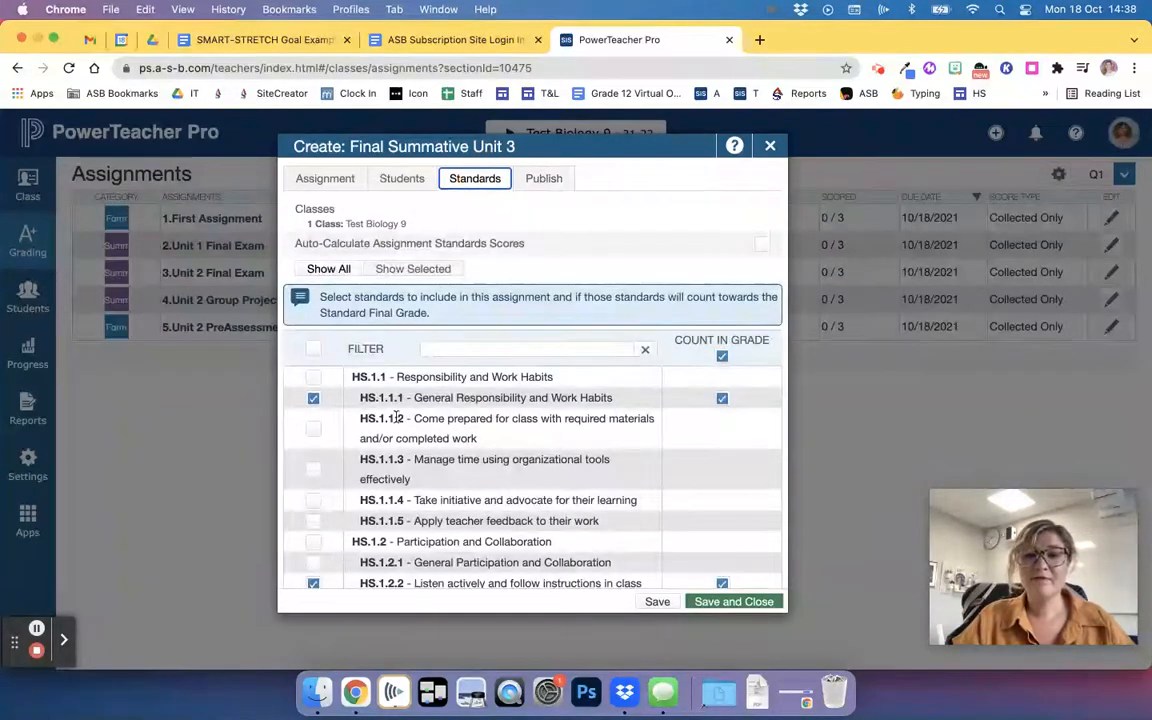
scroll(352, 451, "down", 5)
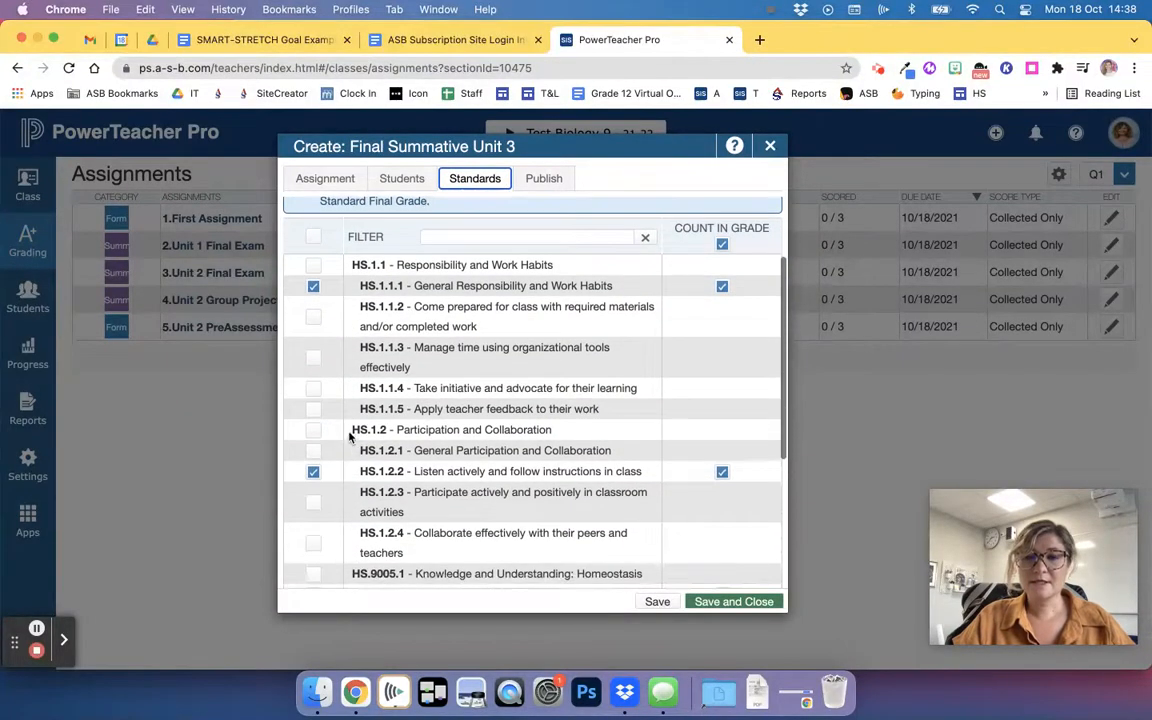
scroll(458, 285, "down", 1)
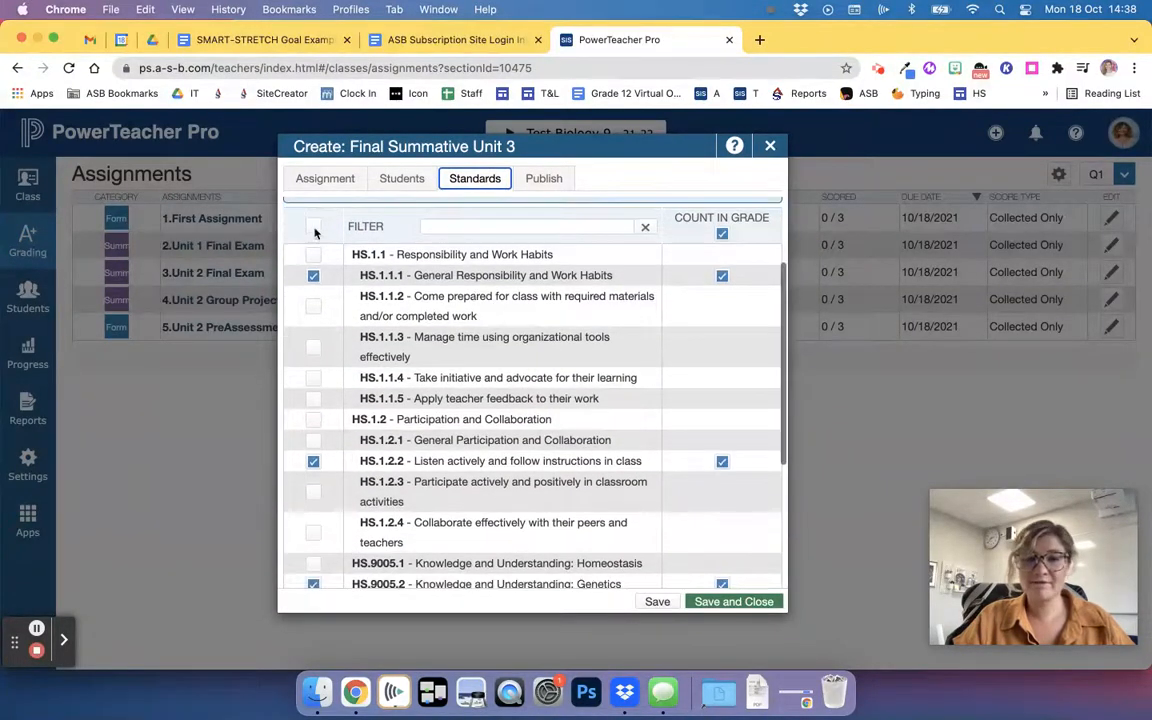
scroll(378, 260, "down", 2)
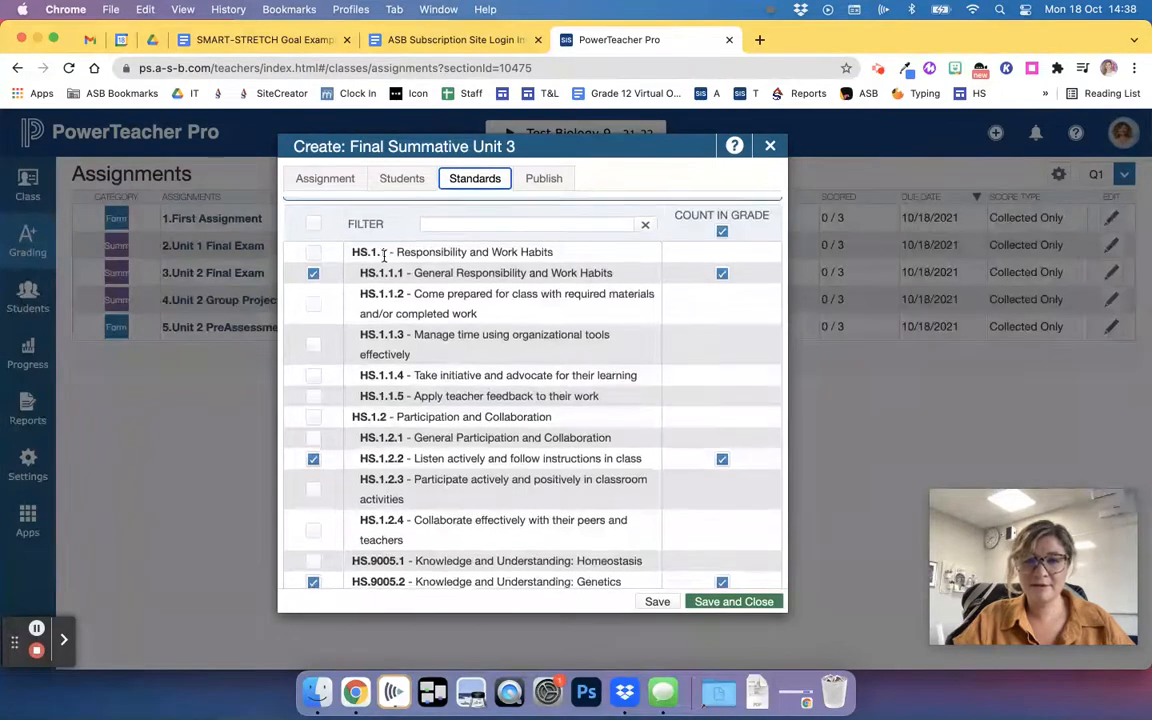
scroll(385, 260, "down", 7)
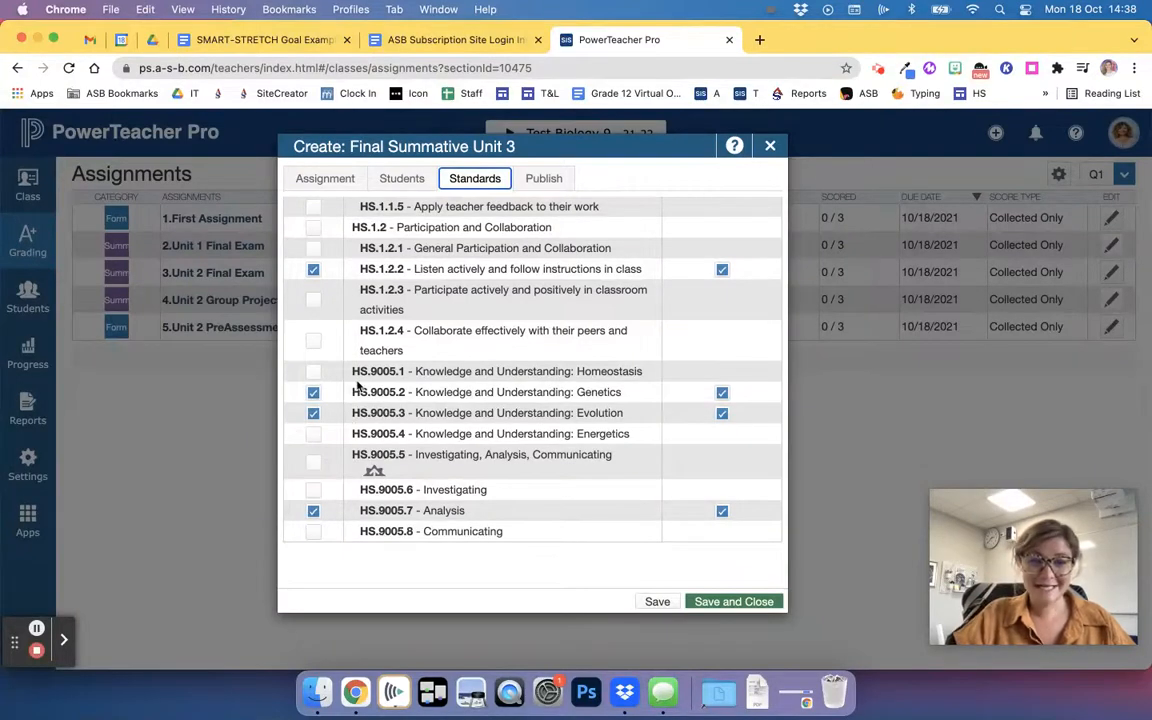
left_click_drag(353, 372, 643, 433)
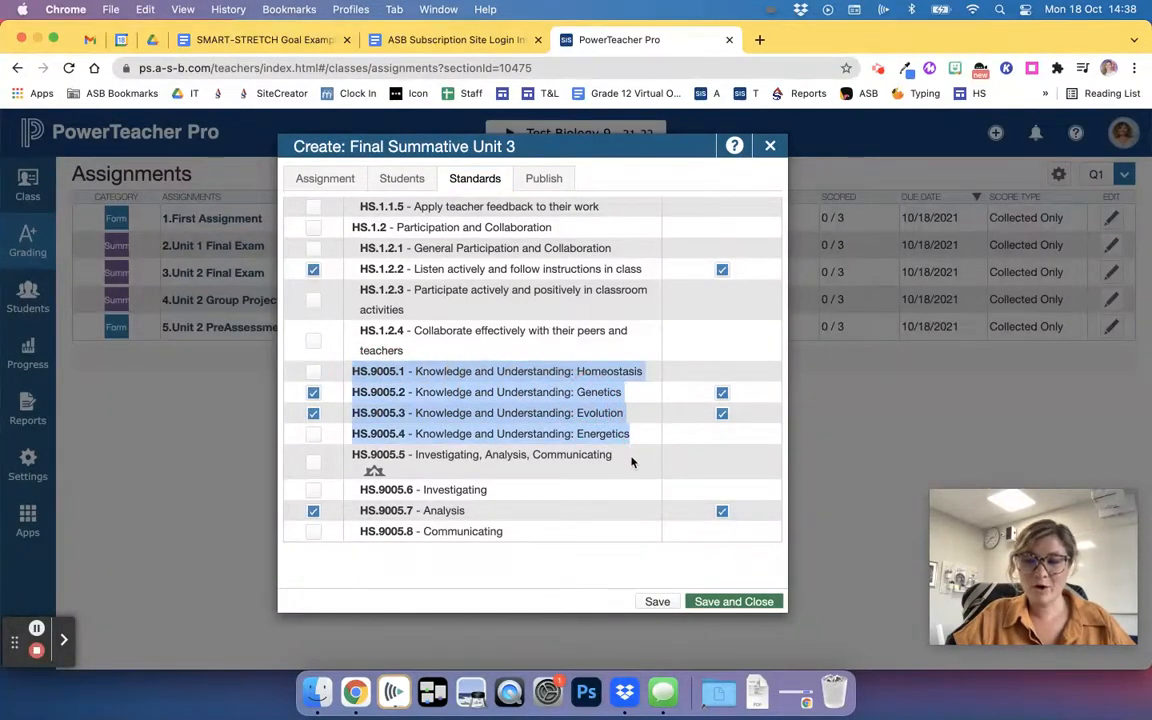